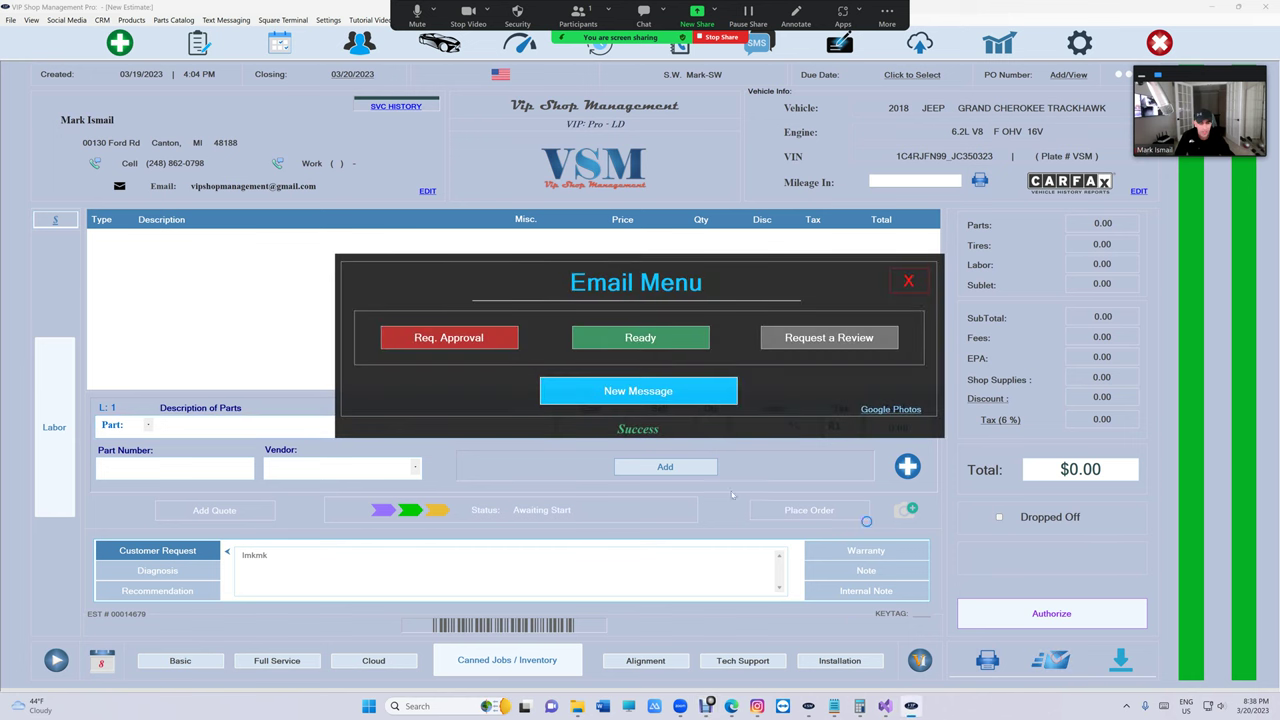
- Start a new email and have the AI tell the customer his car needs an engine, parts and labor estimated at $5000, and try to sell the job
left_click(640, 392)
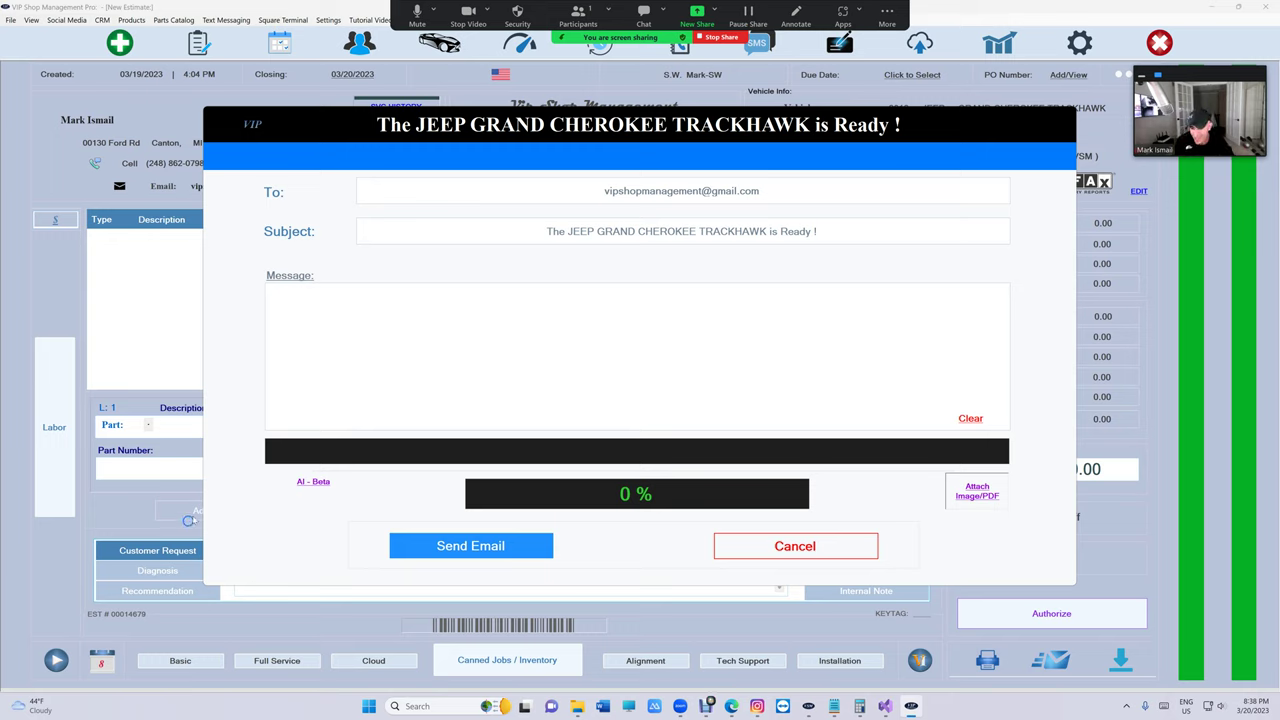
left_click(312, 482)
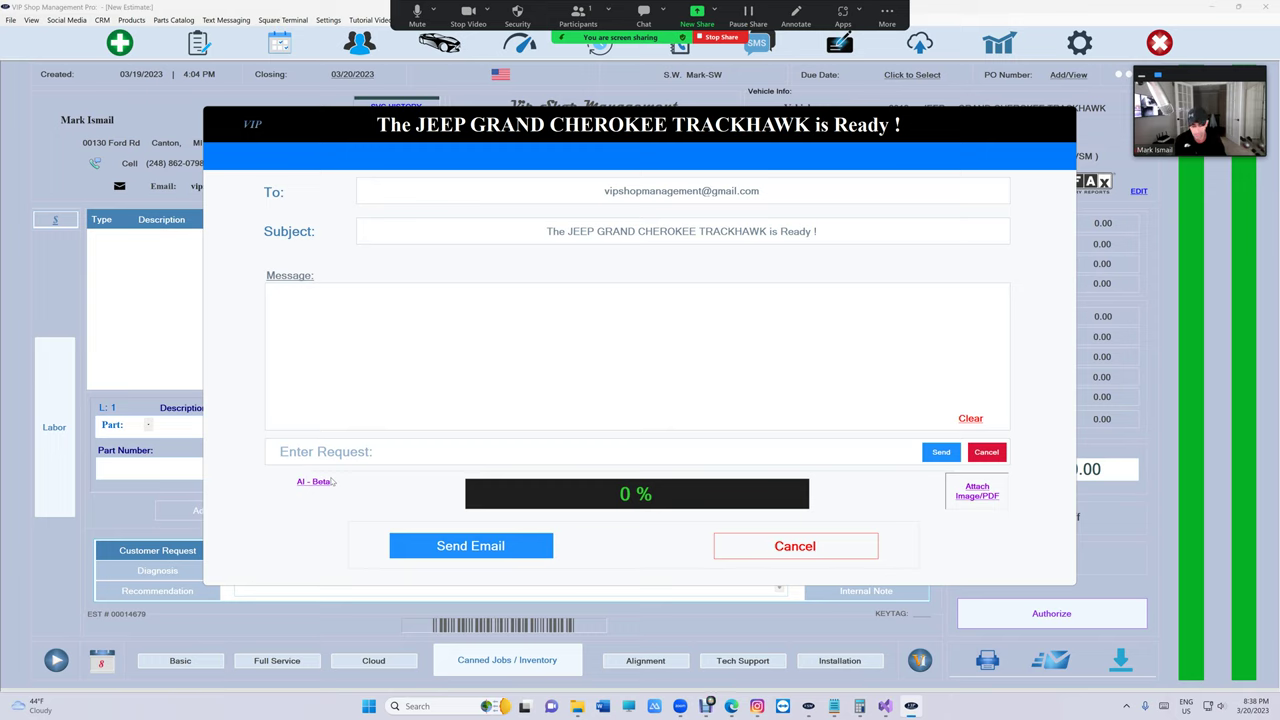
type("write an email telling customer Mark")
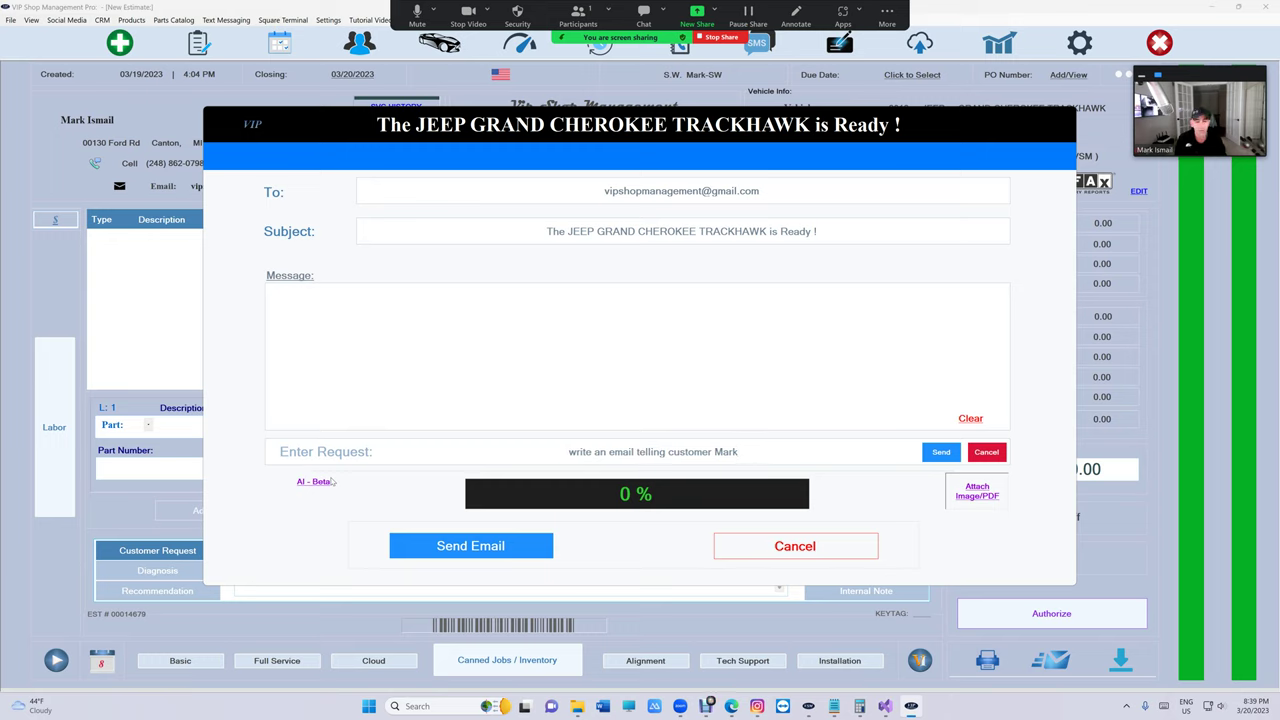
type(" that ")
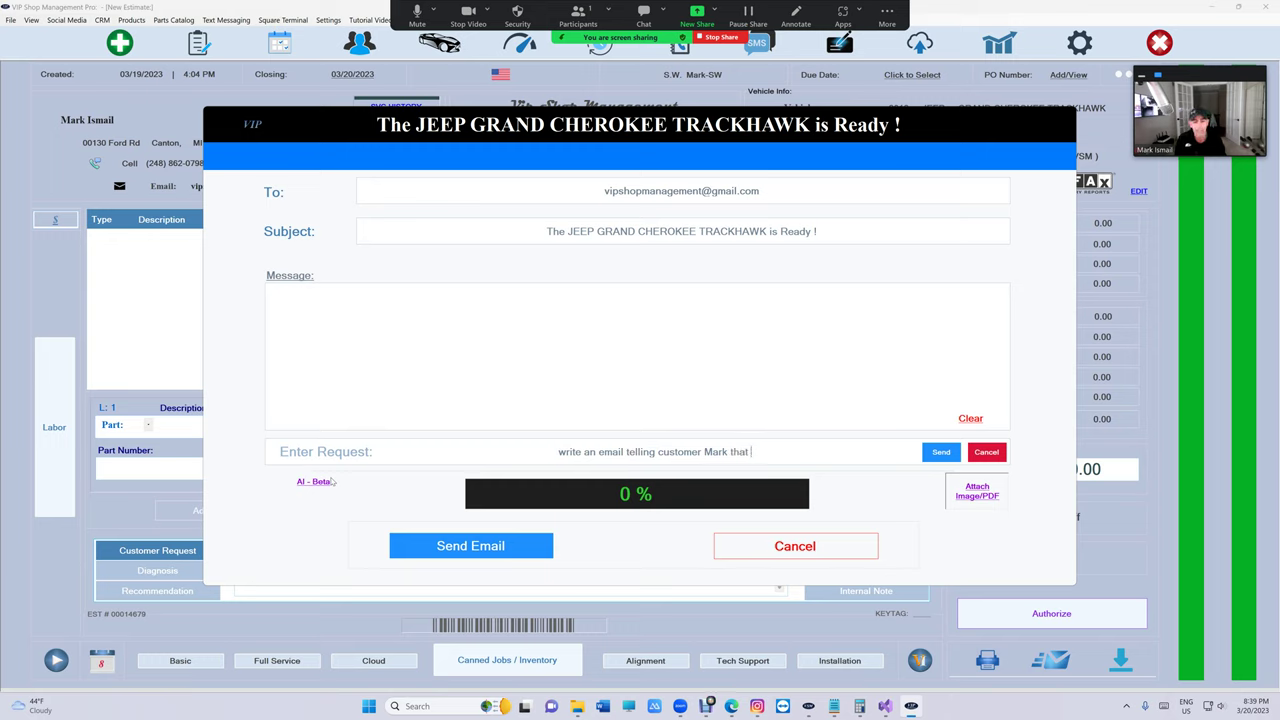
type("his car ")
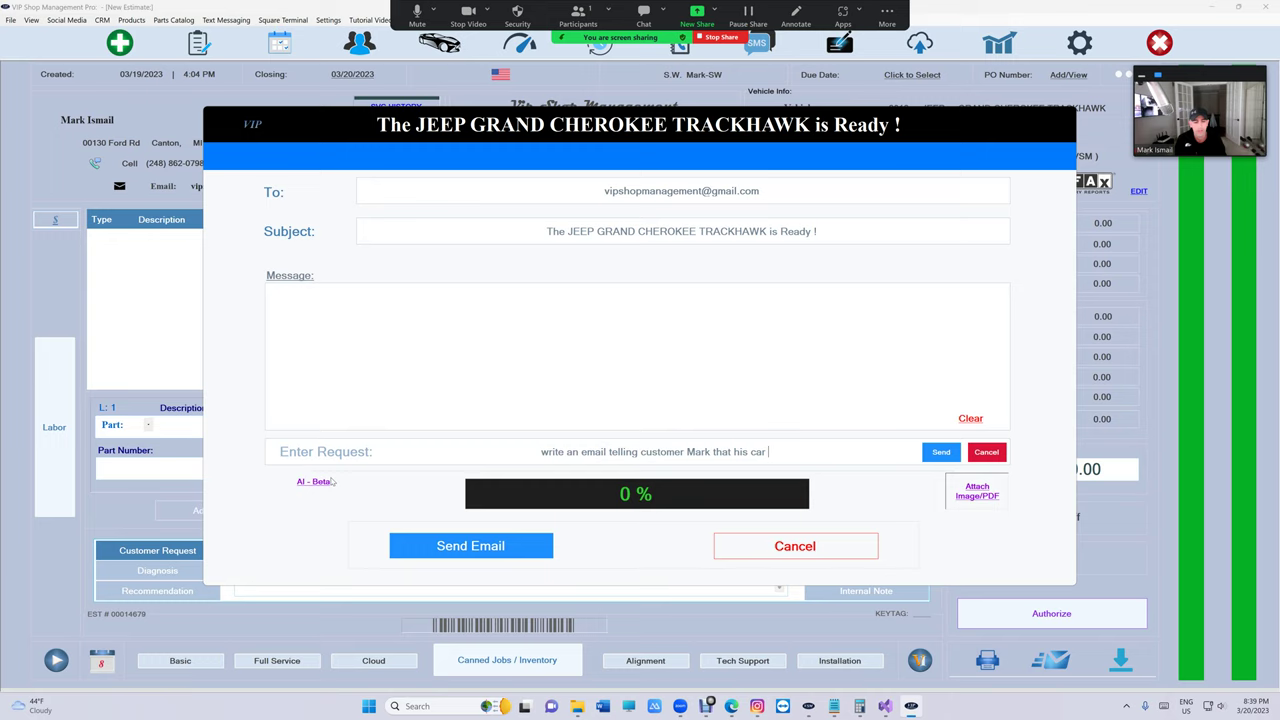
type("needs an engi")
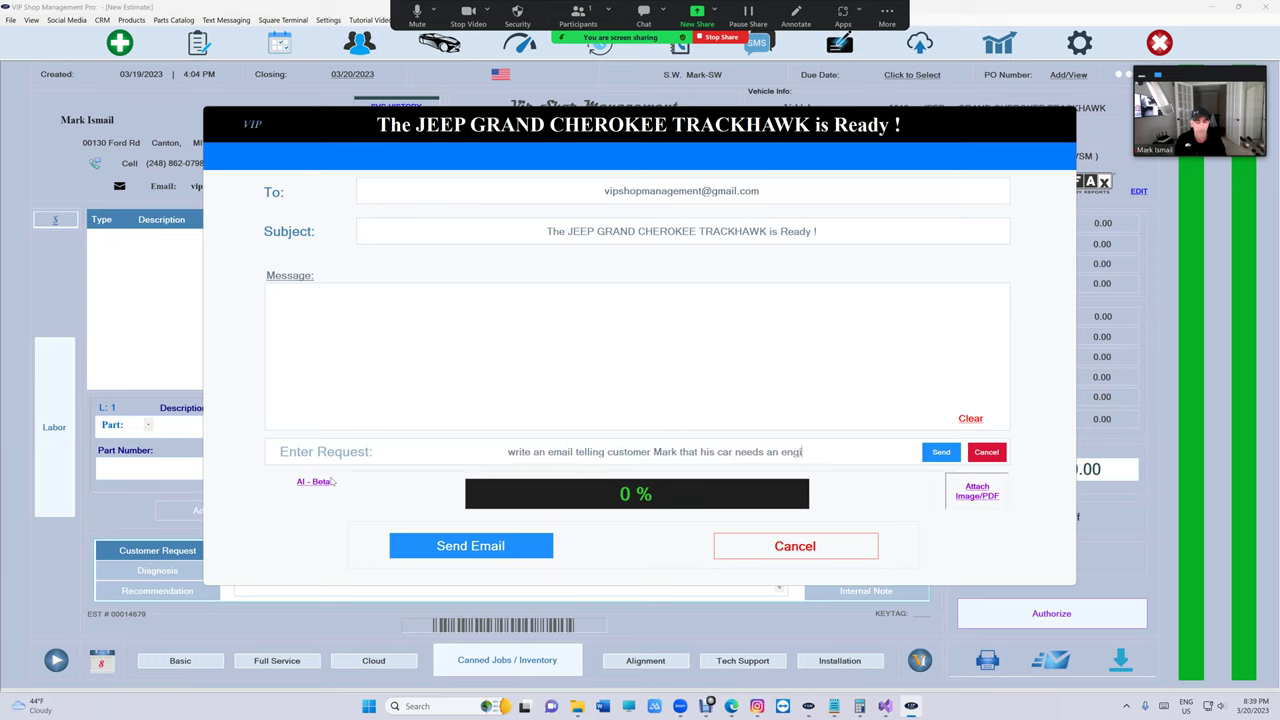
type("ne.")
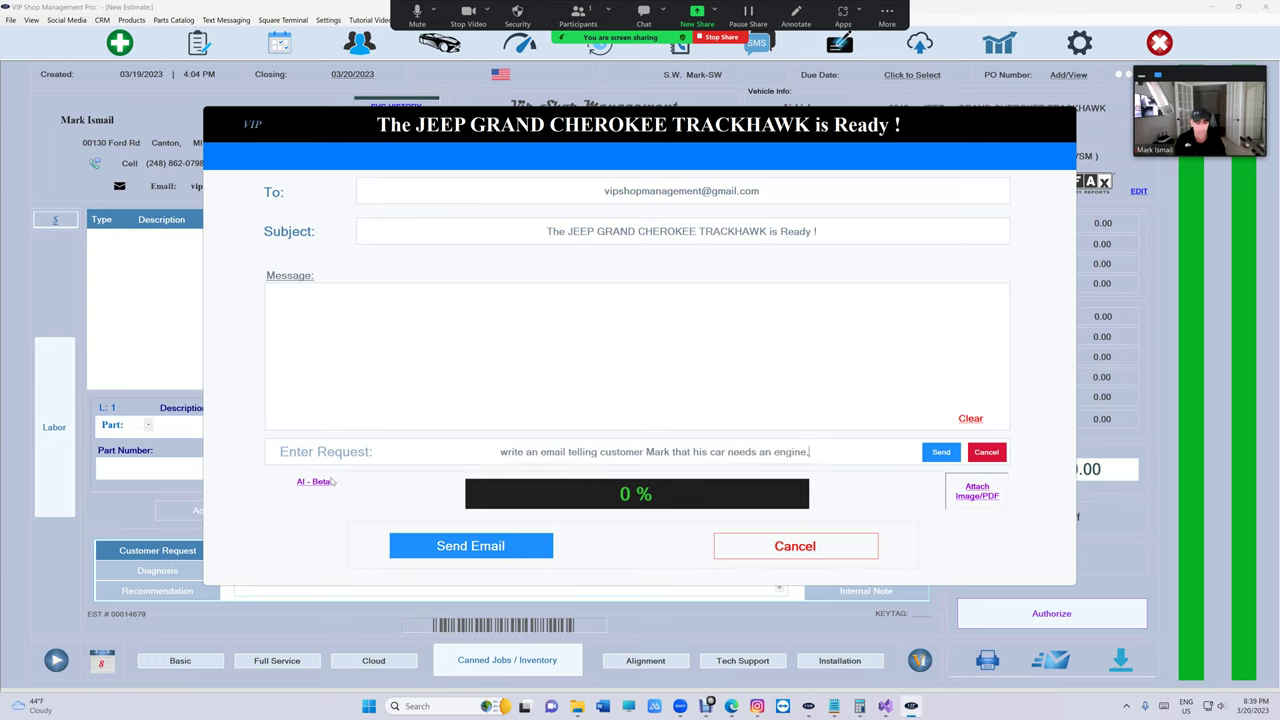
key("BackSpace")
type(", es")
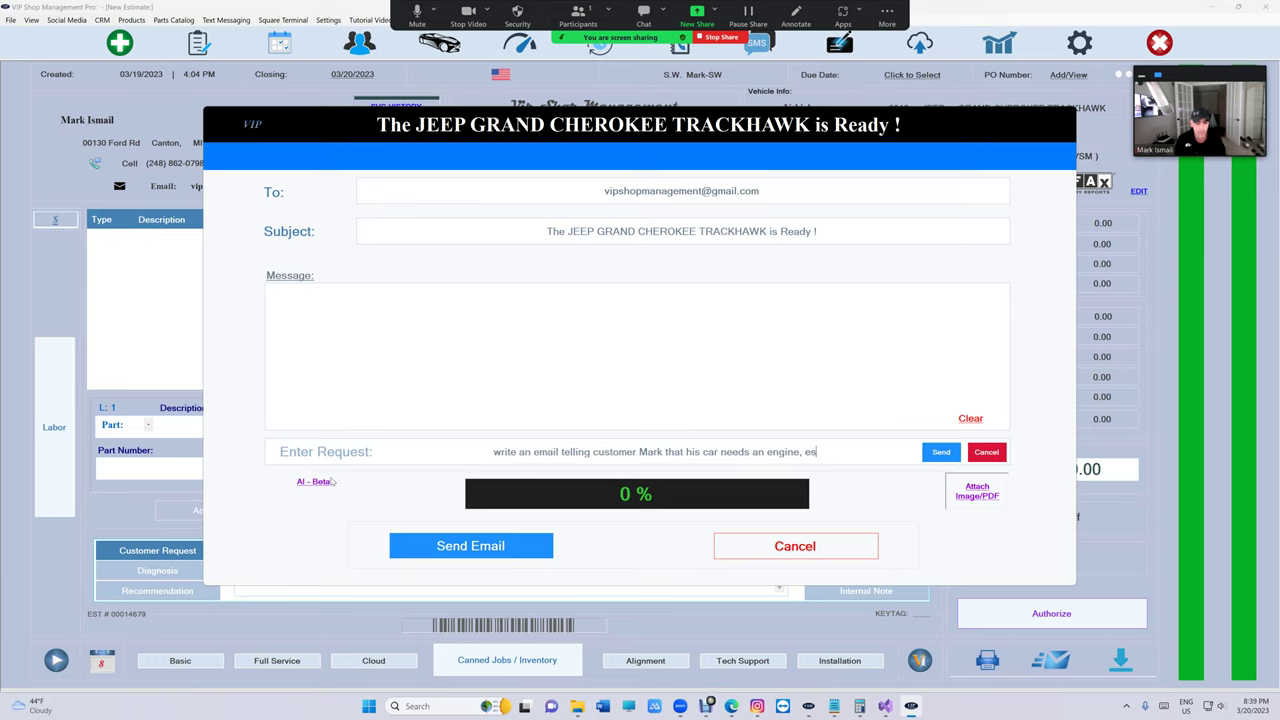
type("timate parts a")
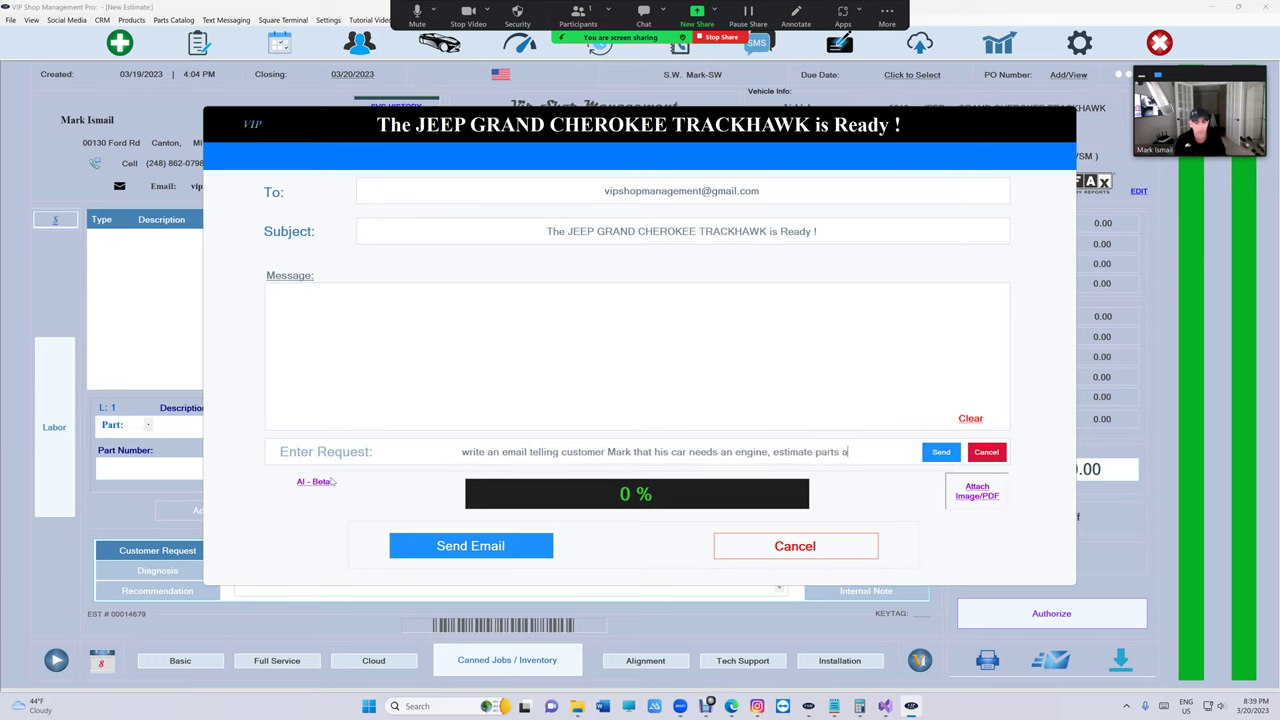
type("nd labor $5000")
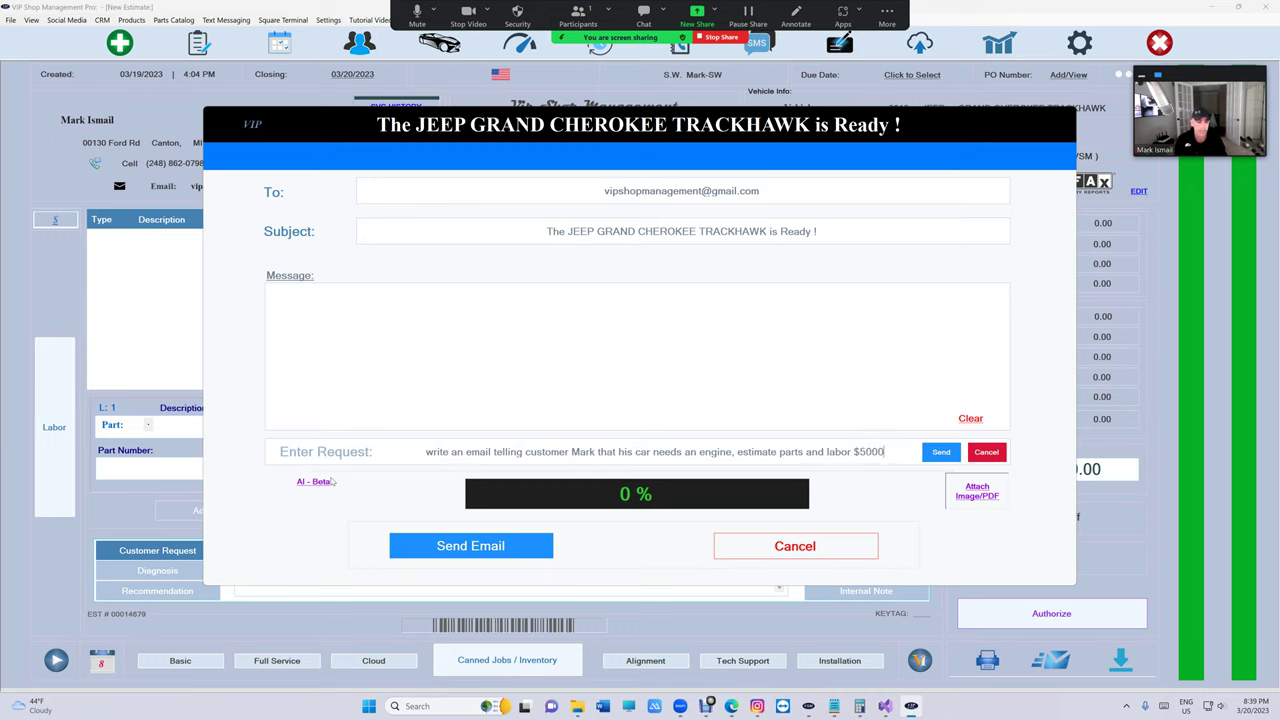
type(" amd")
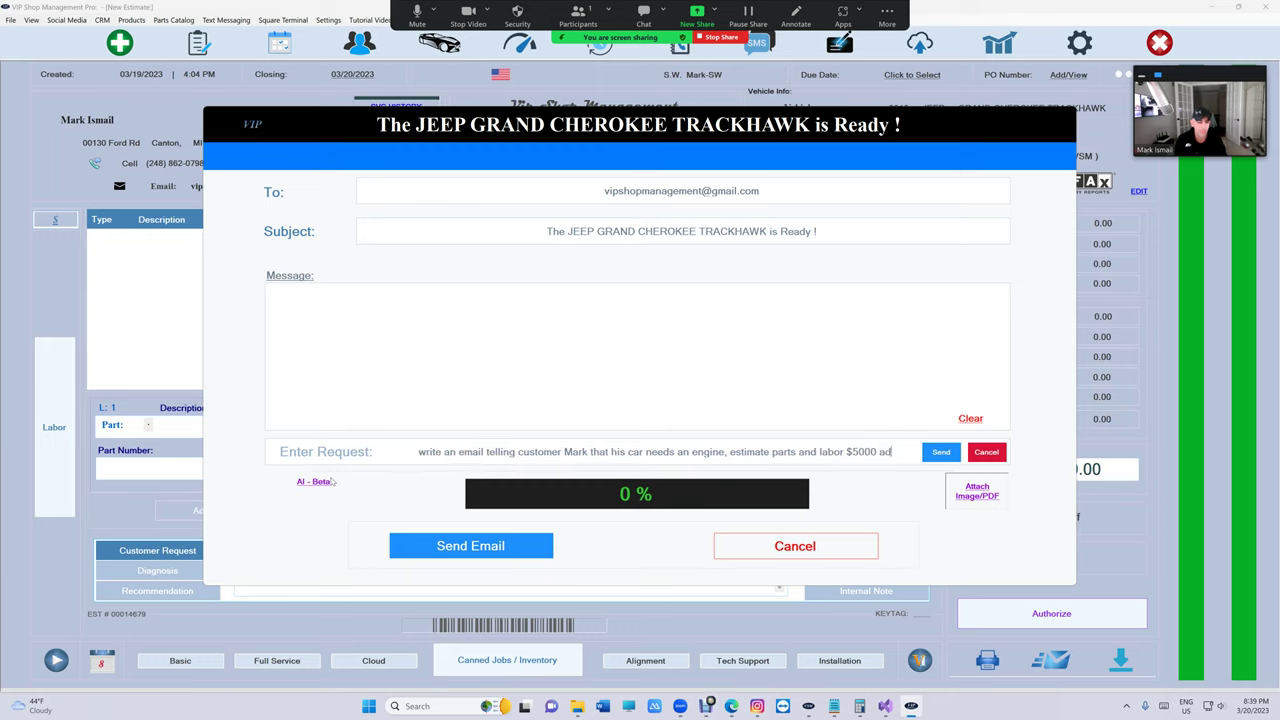
type(" try to sell")
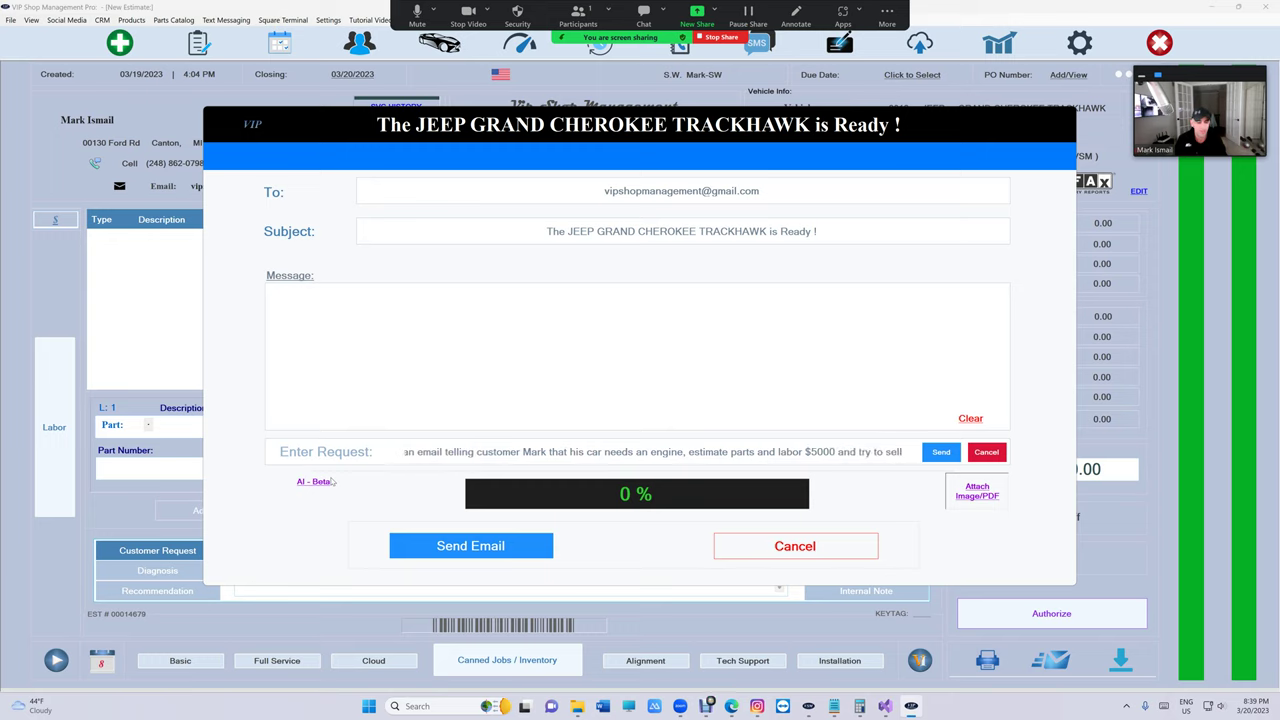
type(" this job")
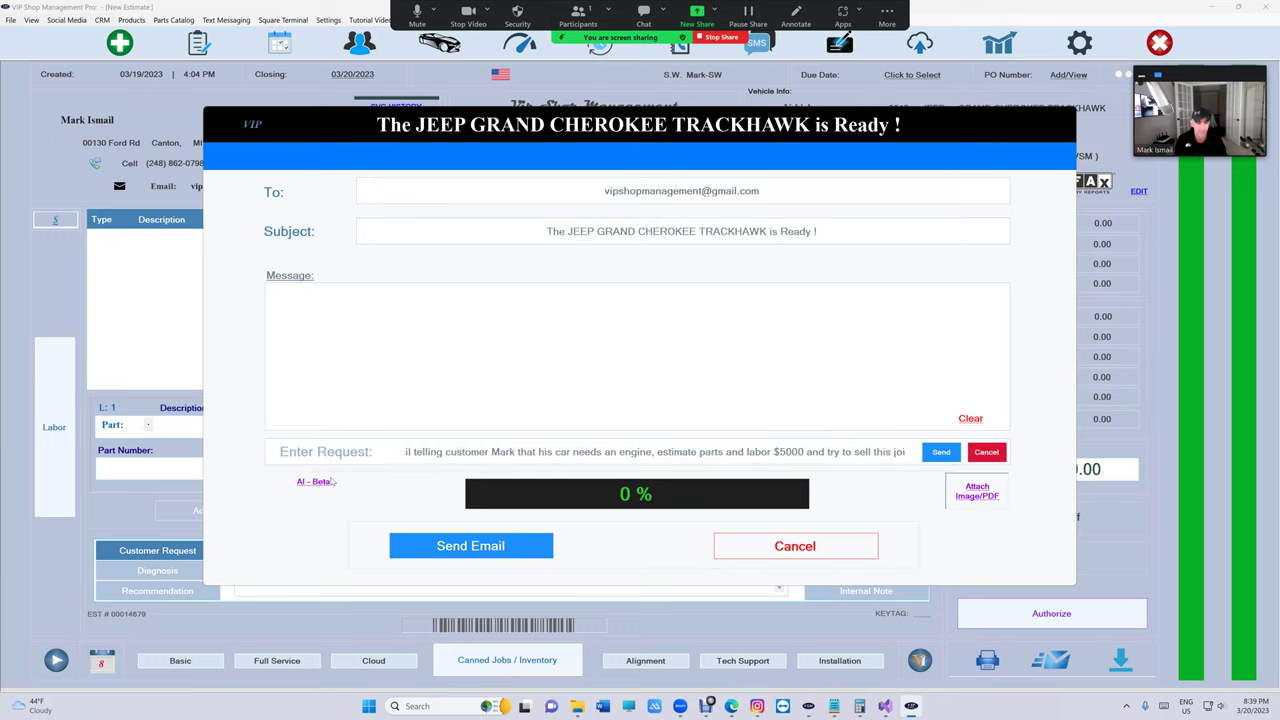
key("Return")
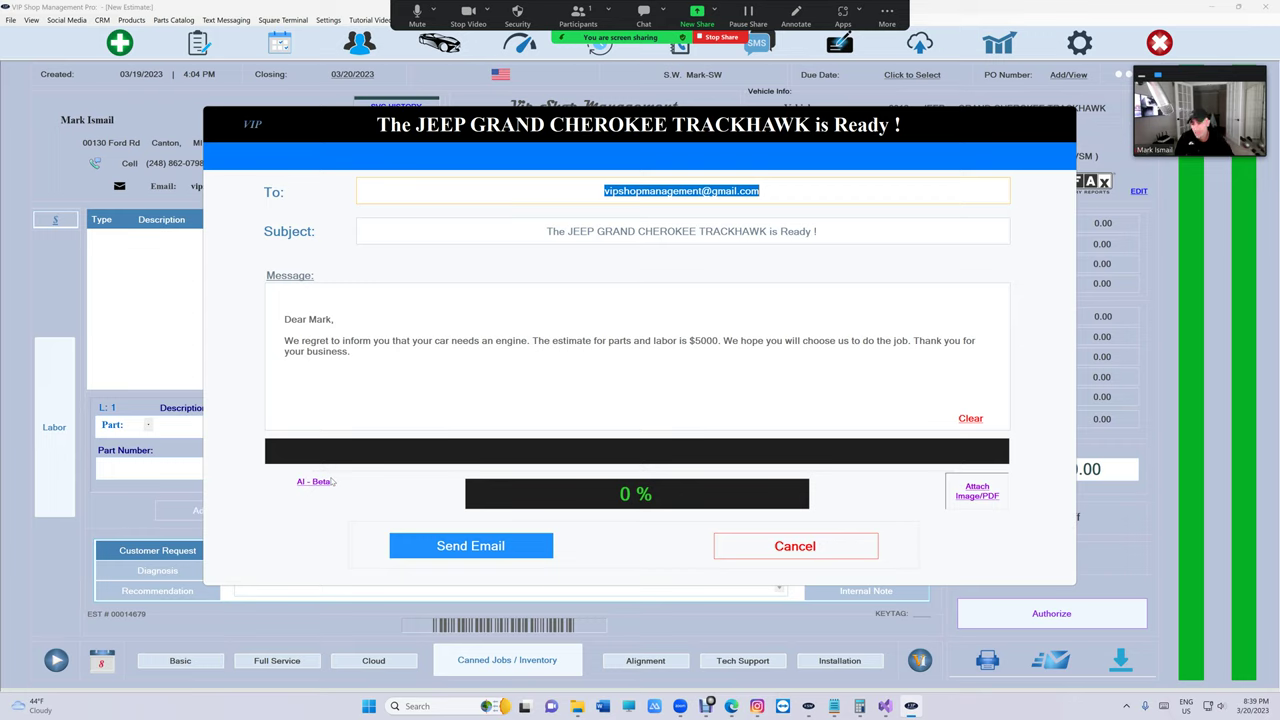
- Have the AI translate the drafted email message to Spanish
left_click(322, 481)
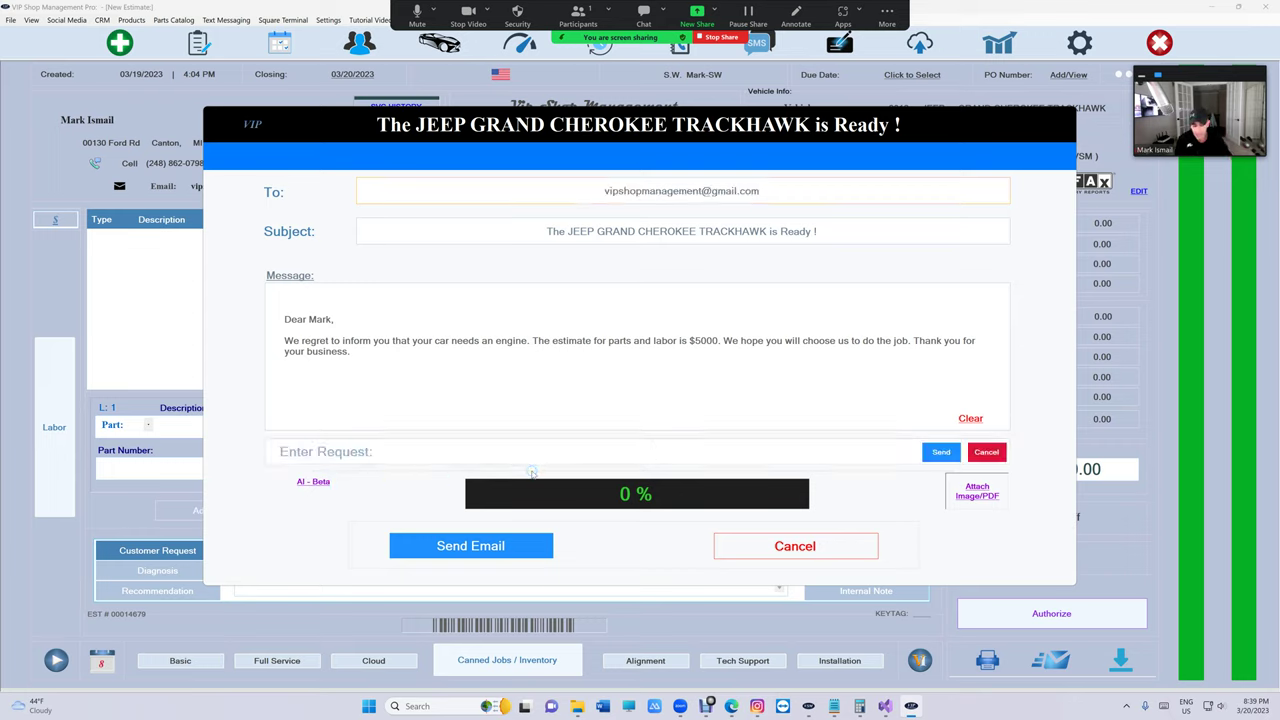
type("translate this to")
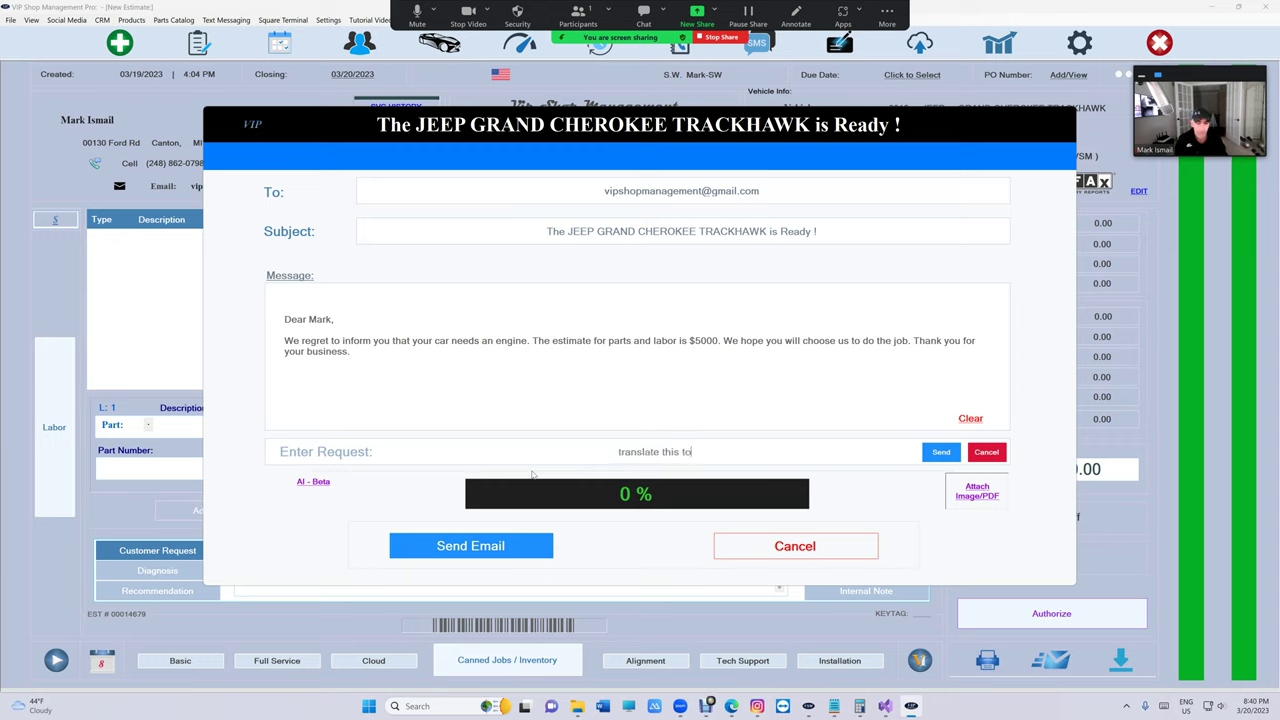
type(" spanish")
key("Return")
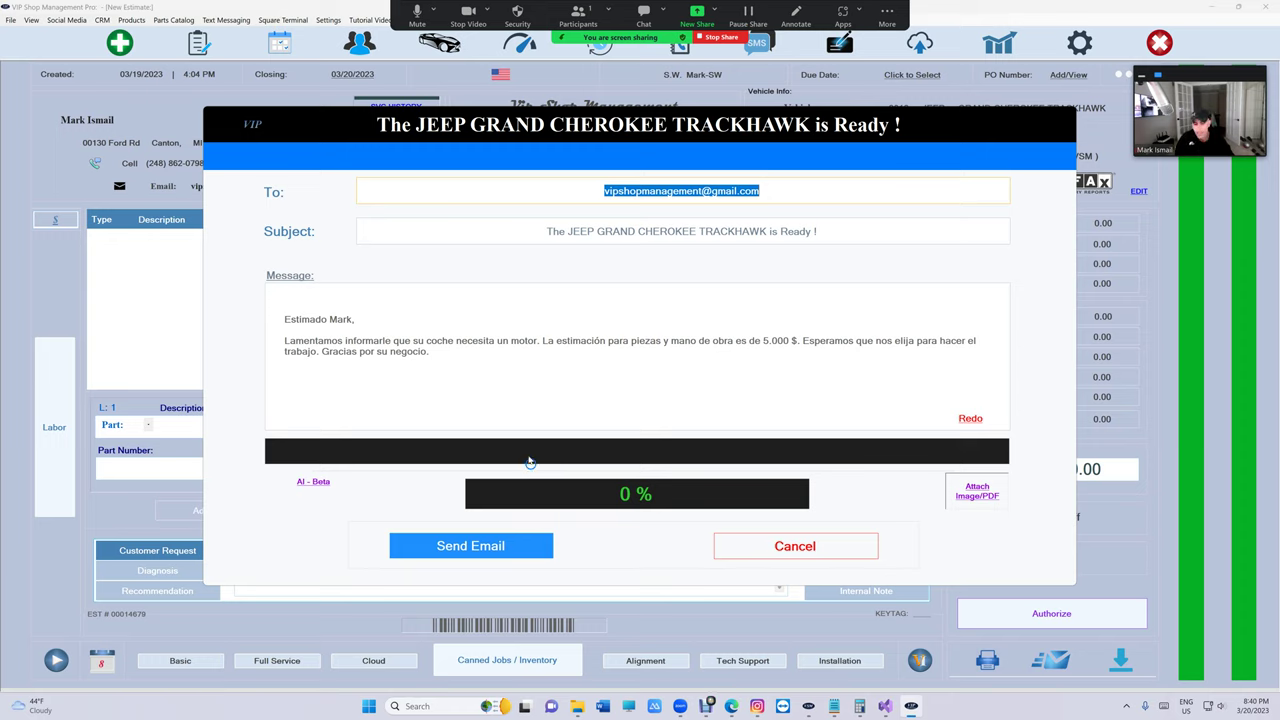
- Revert the Spanish translation and clear the email message
left_click(966, 418)
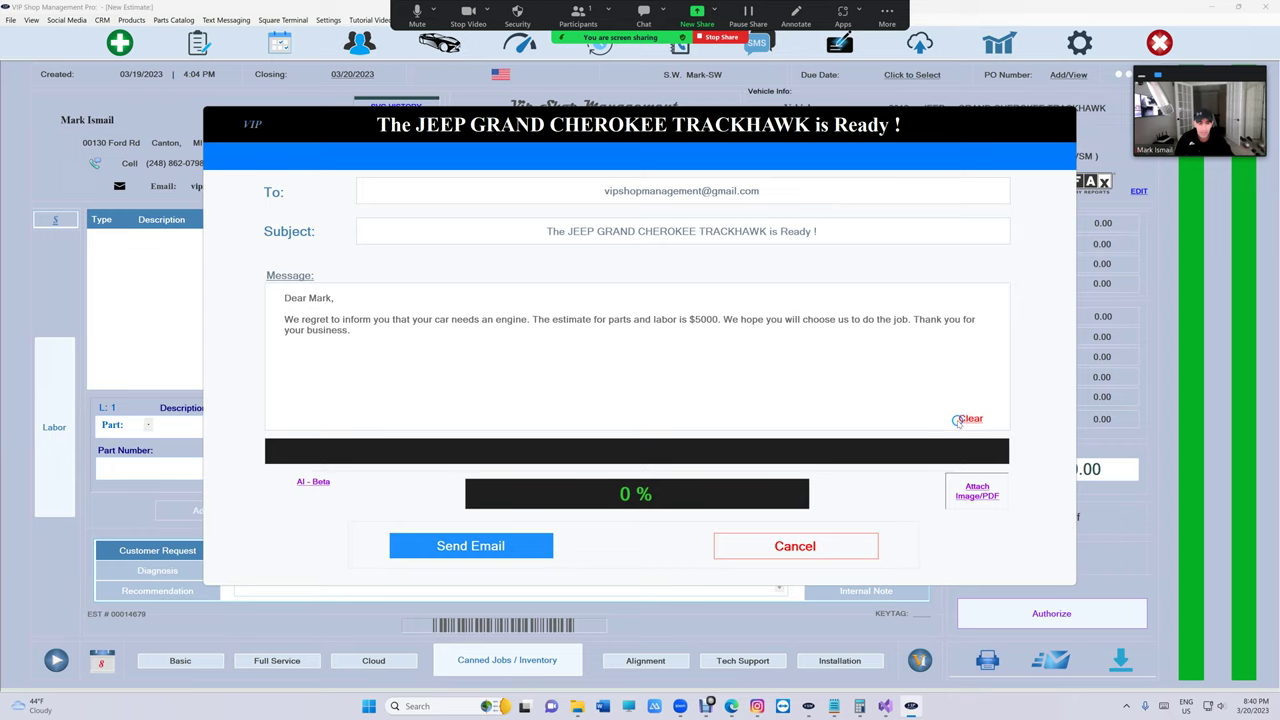
left_click(966, 418)
- Have the AI write a concise email telling the customer his car needs to be sent to the junkyard as it's rusted everywhere and dangerous to drive
left_click(318, 482)
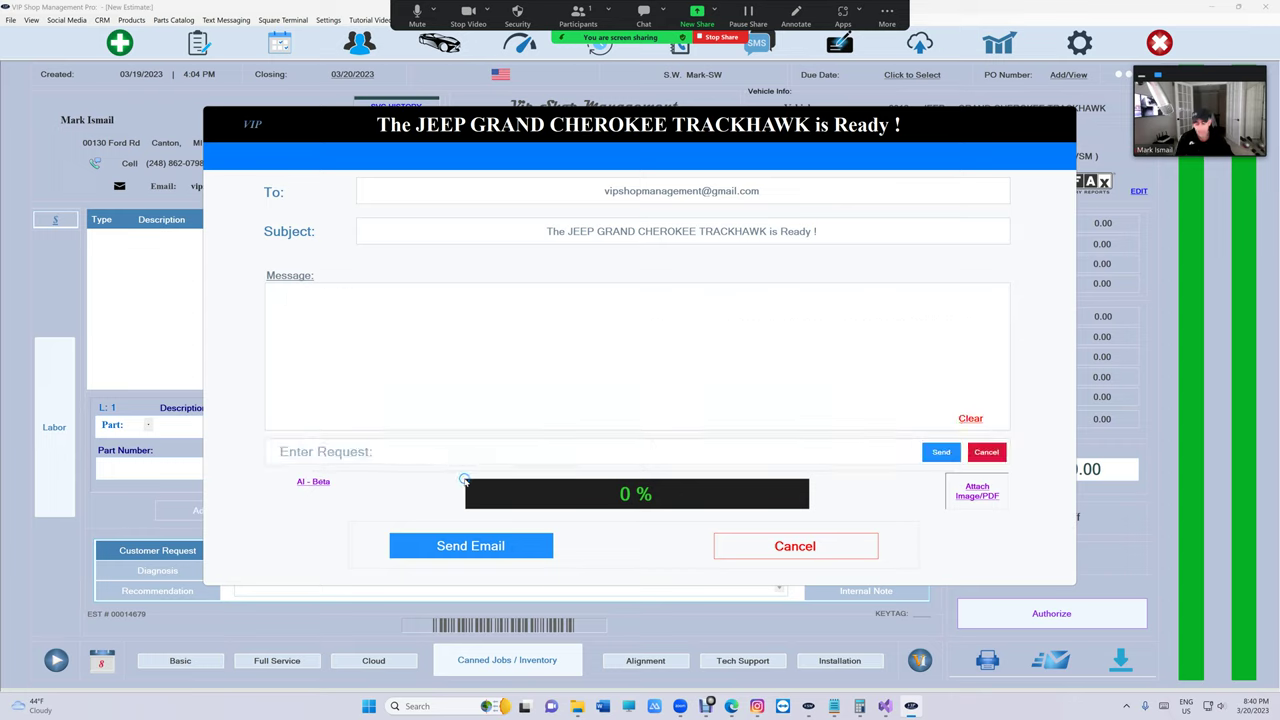
type("write an")
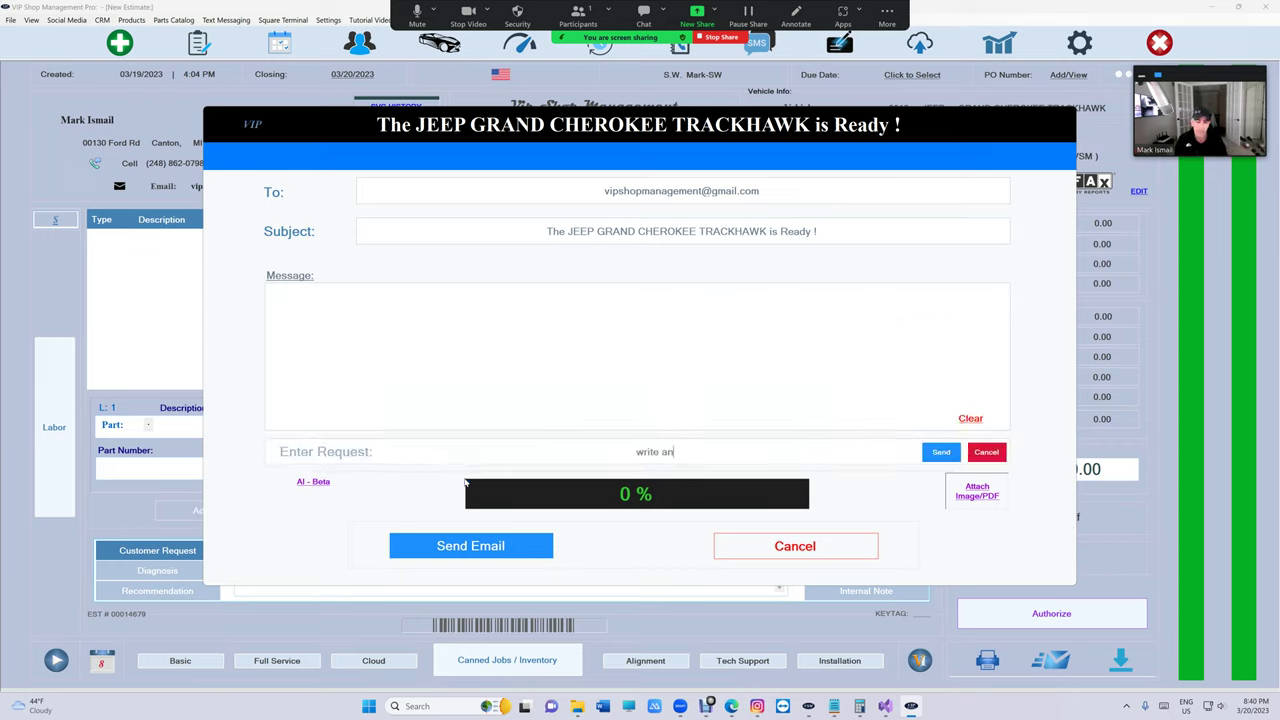
type(" email that")
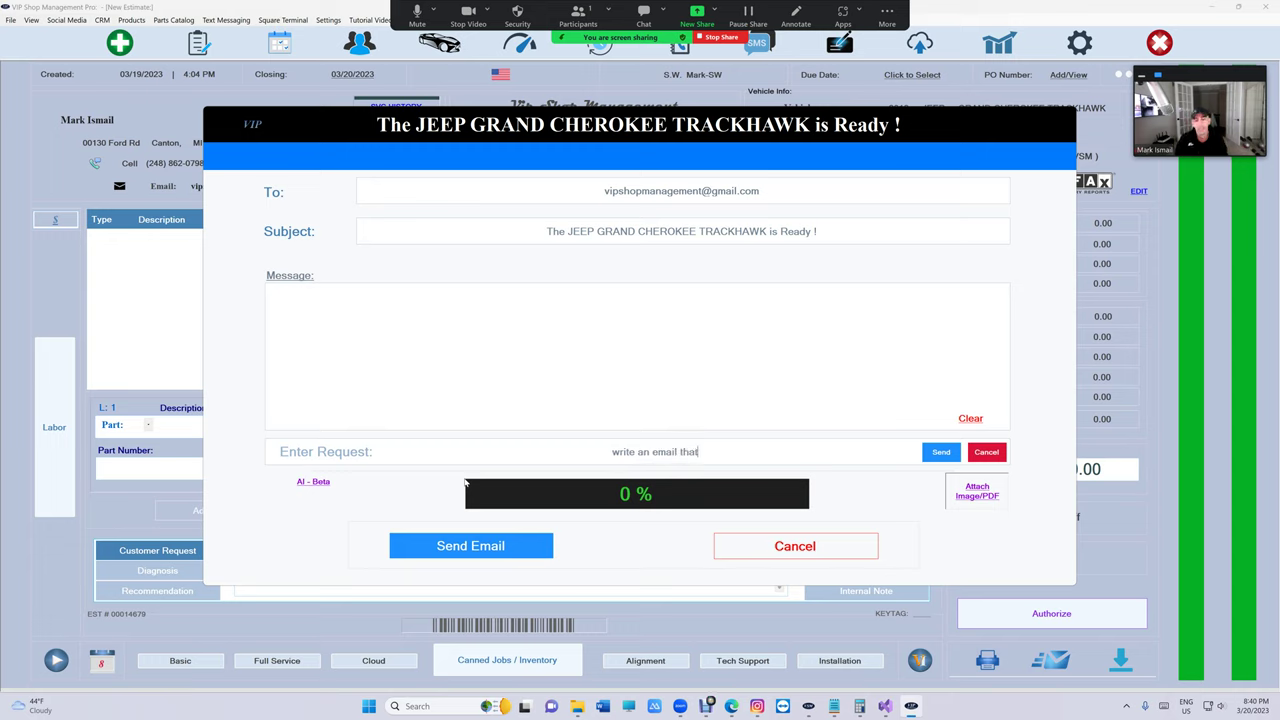
key("BackSpace")
key("BackSpace")
key("BackSpace")
key("BackSpace")
type("to our custo")
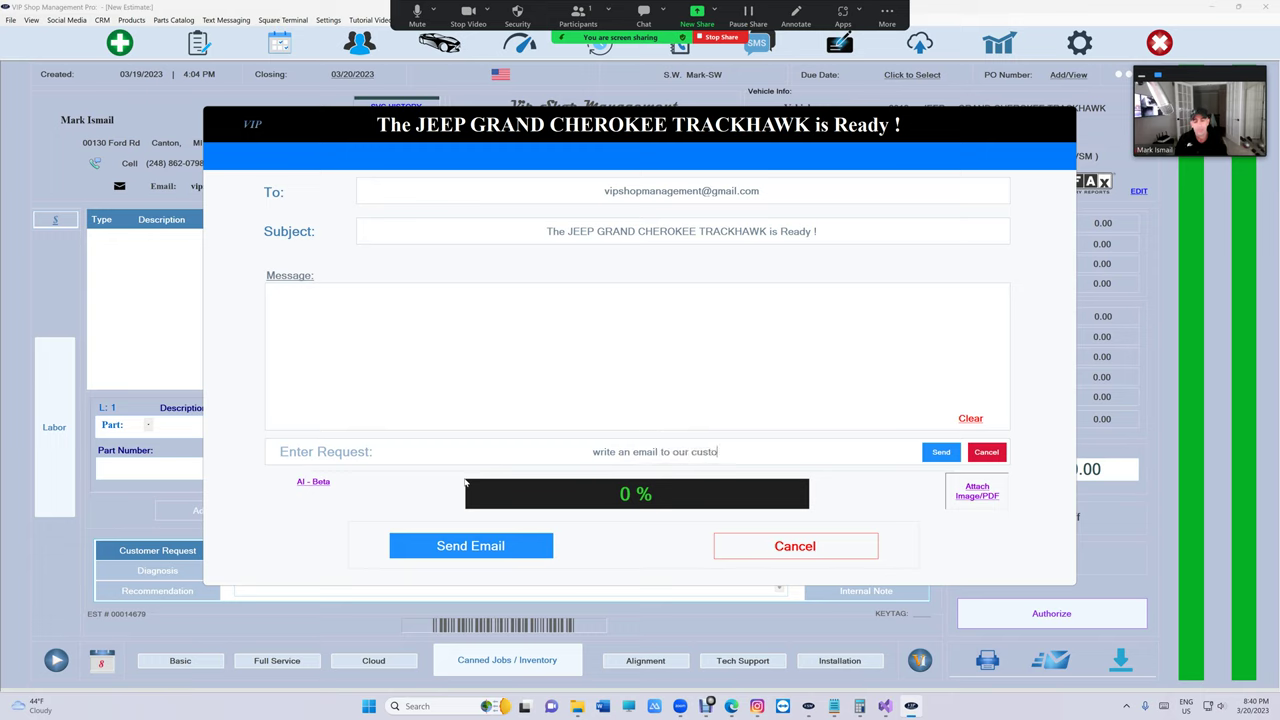
type("mer Mark ")
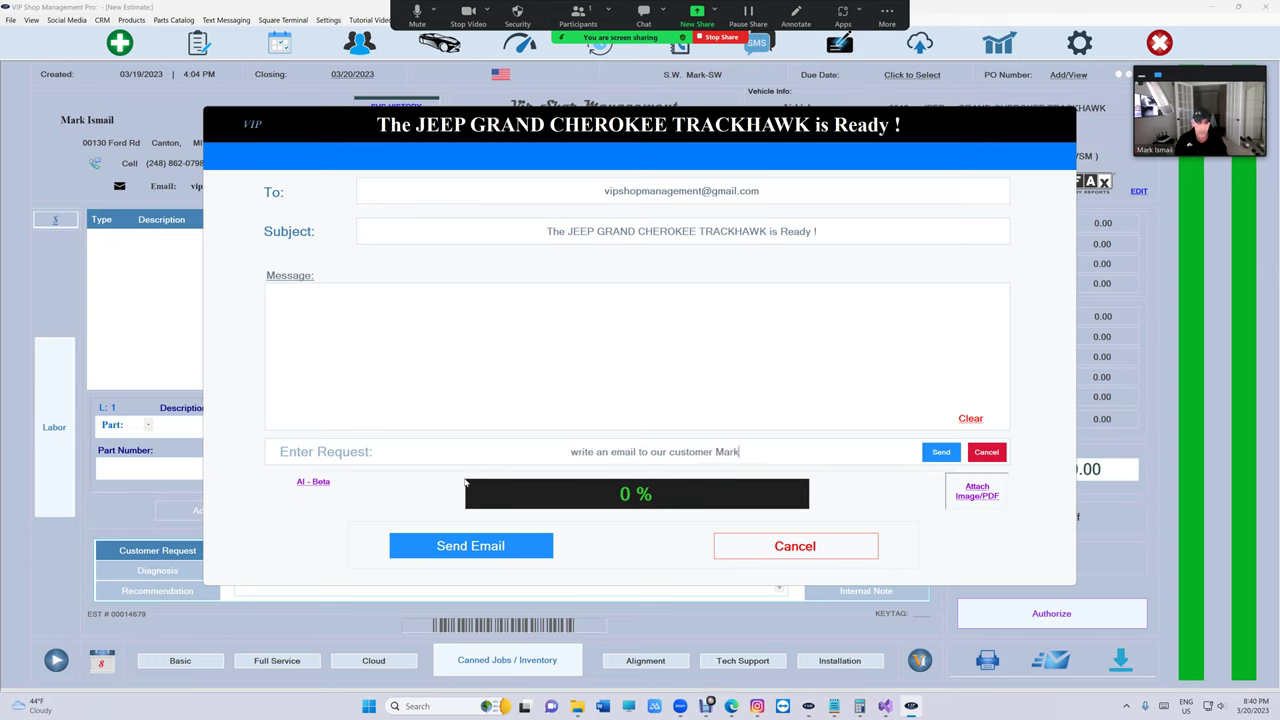
type("tell")
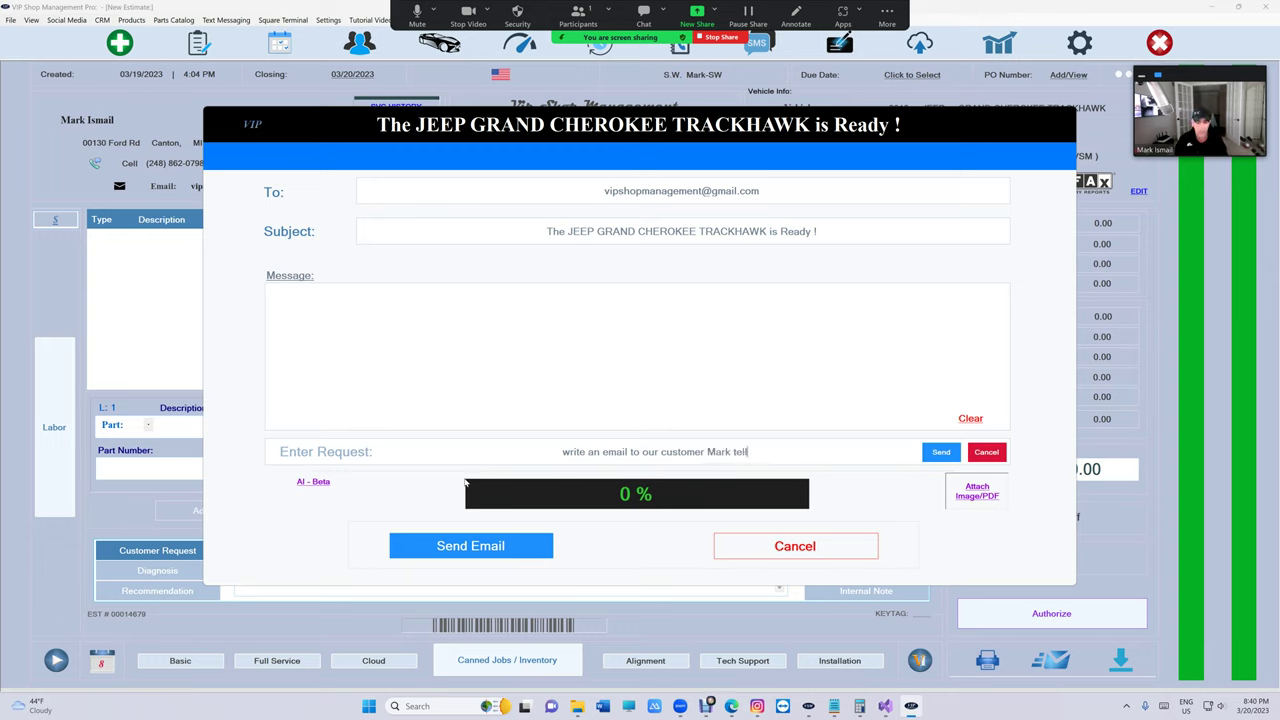
type("ing him")
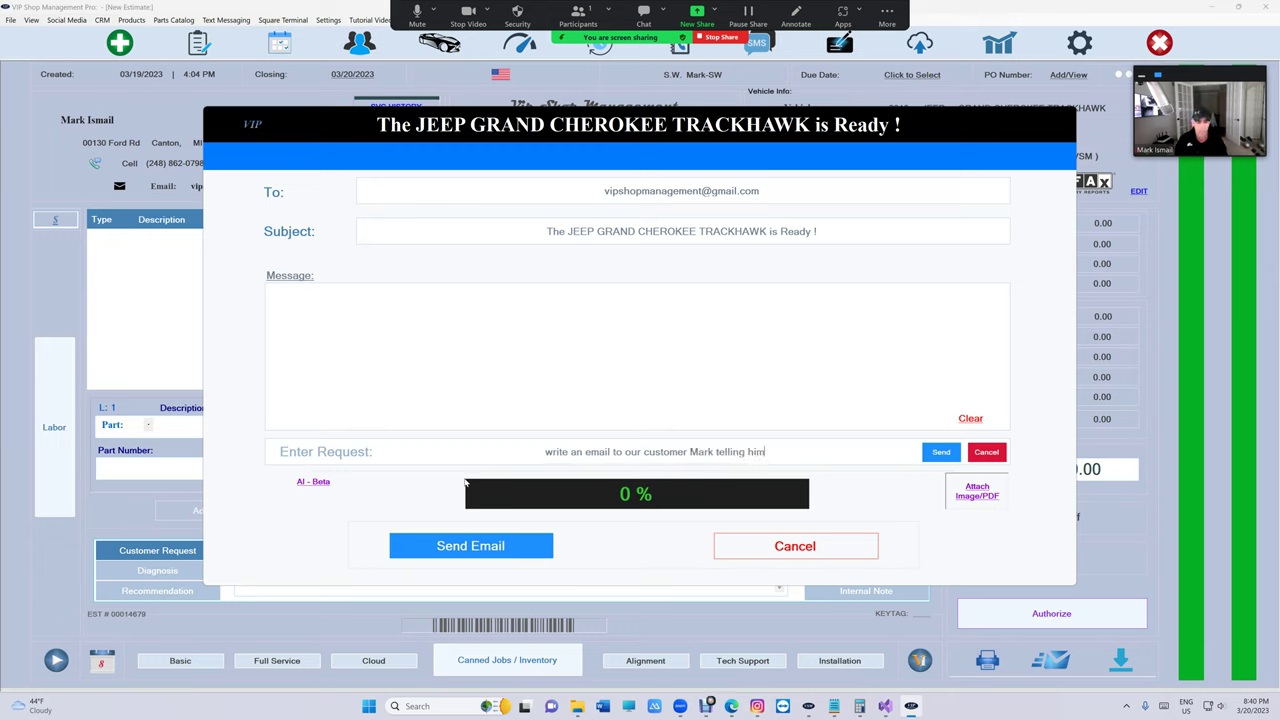
type(" the hi")
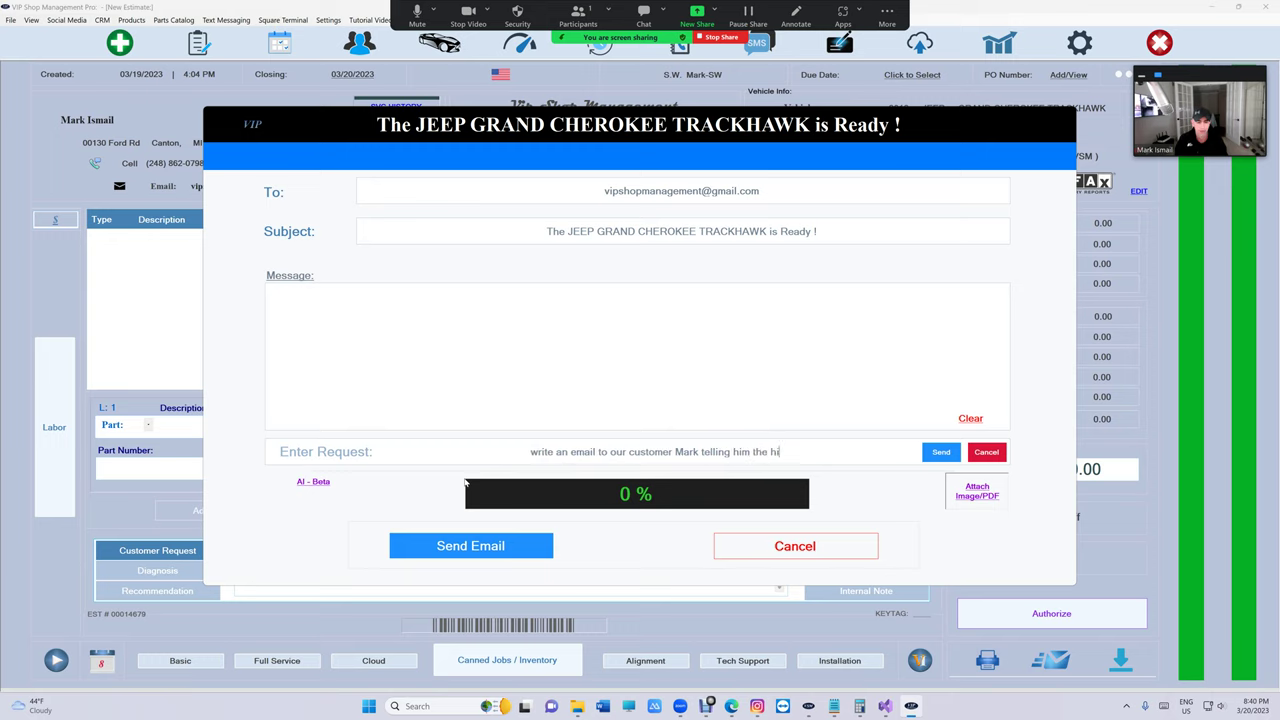
type("s car ")
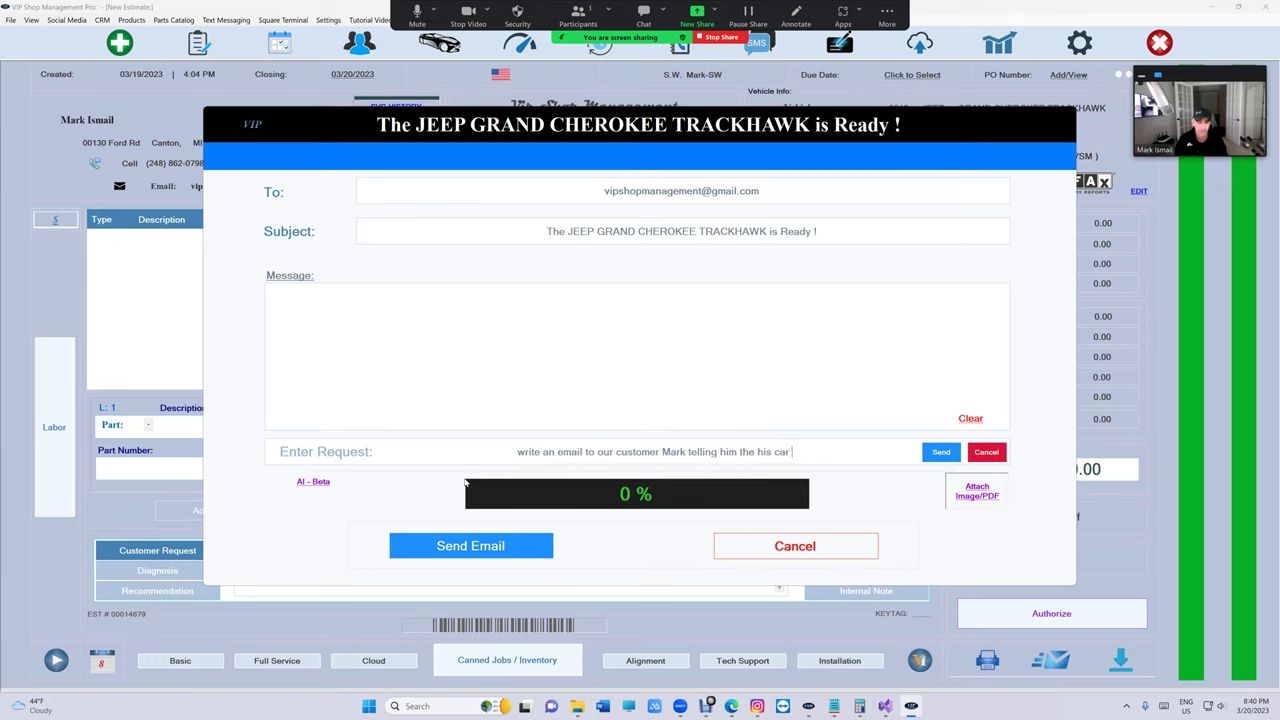
type("needs to be")
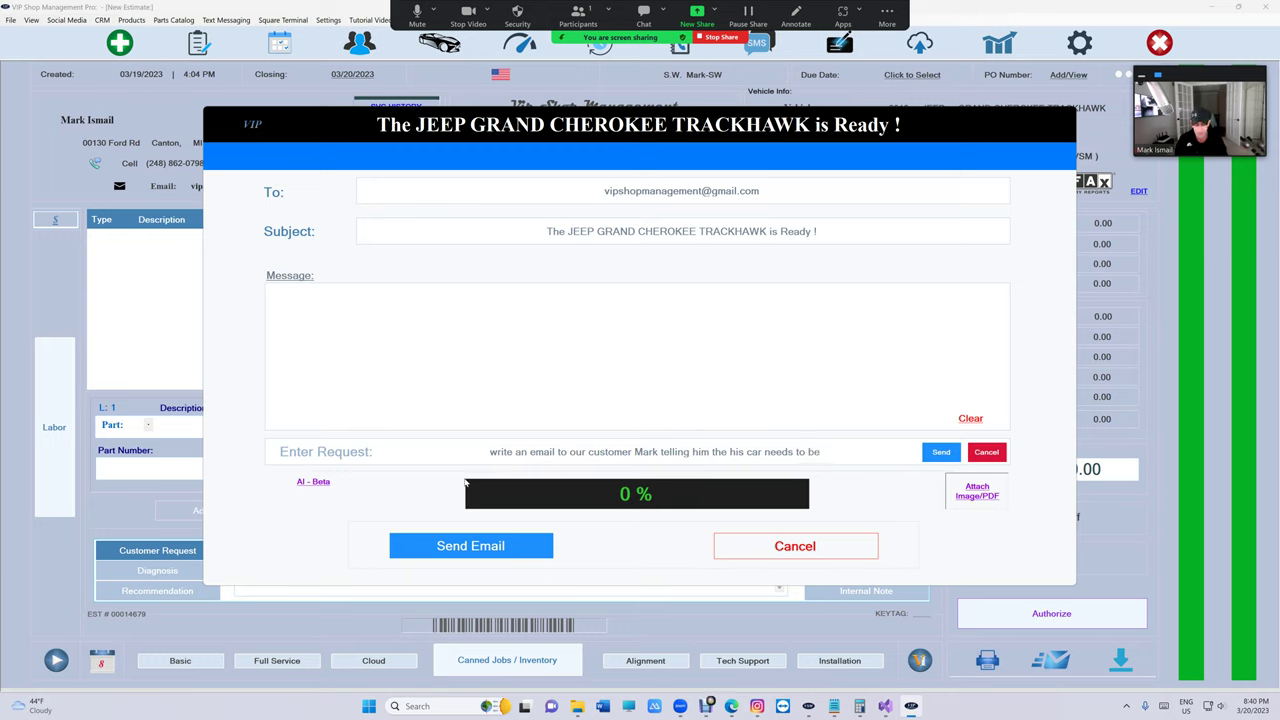
type(" sent to the")
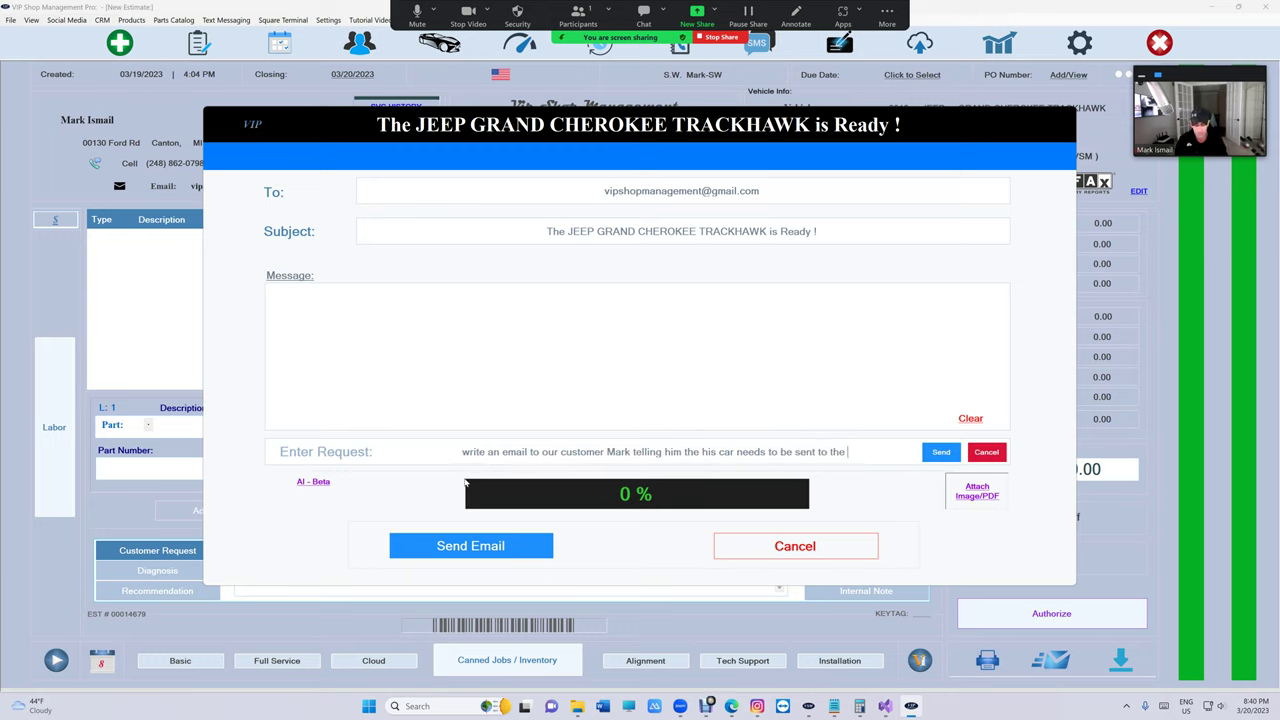
type(" ui")
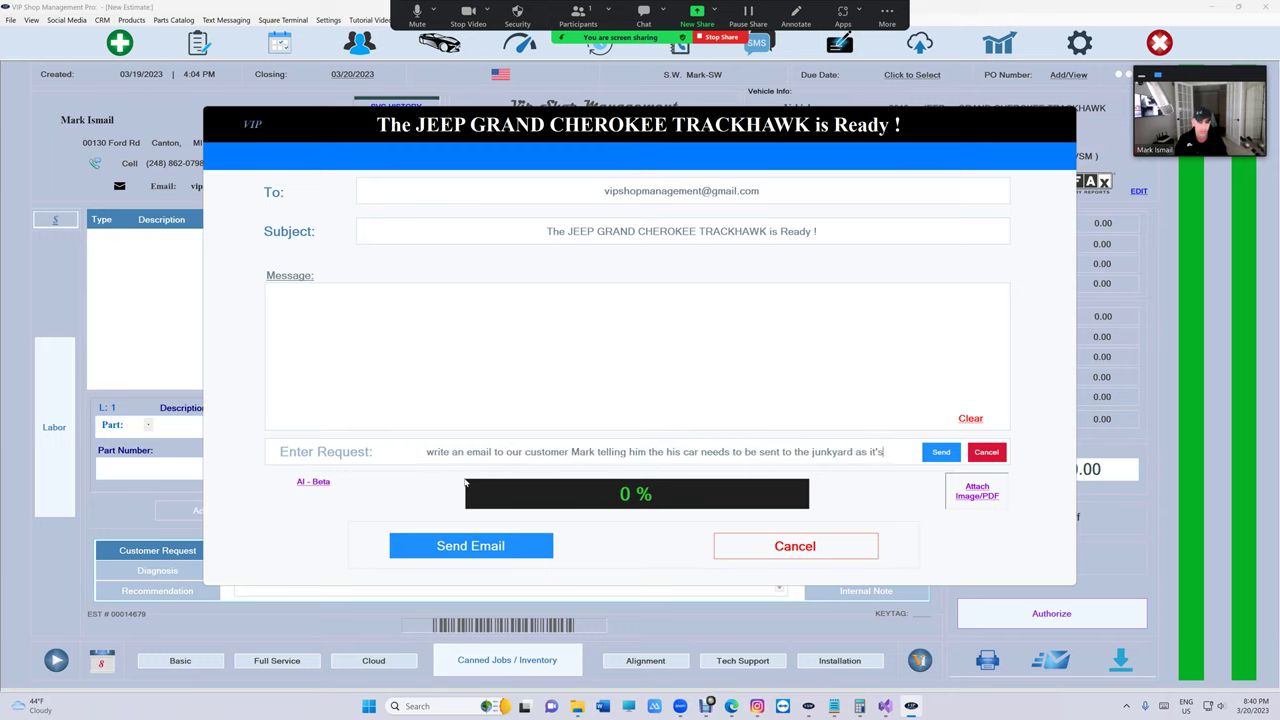
type("every wehre")
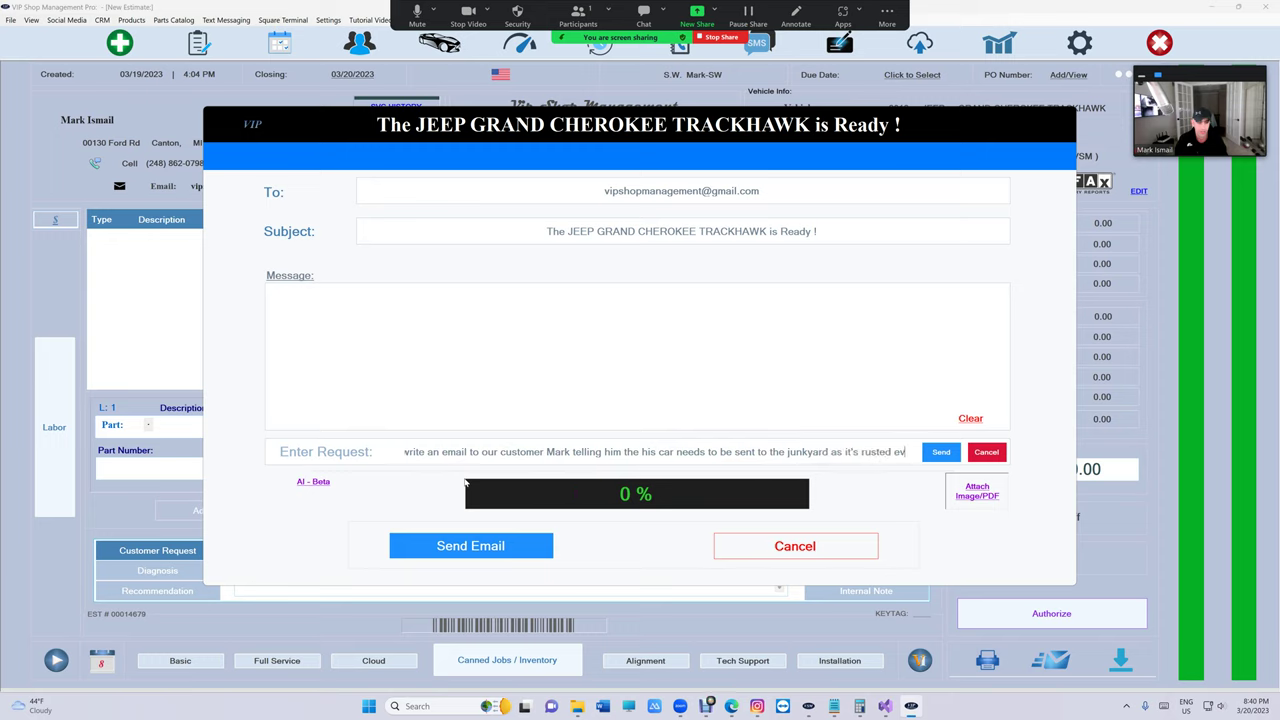
key("BackSpace")
key("BackSpace")
key("BackSpace")
key("BackSpace")
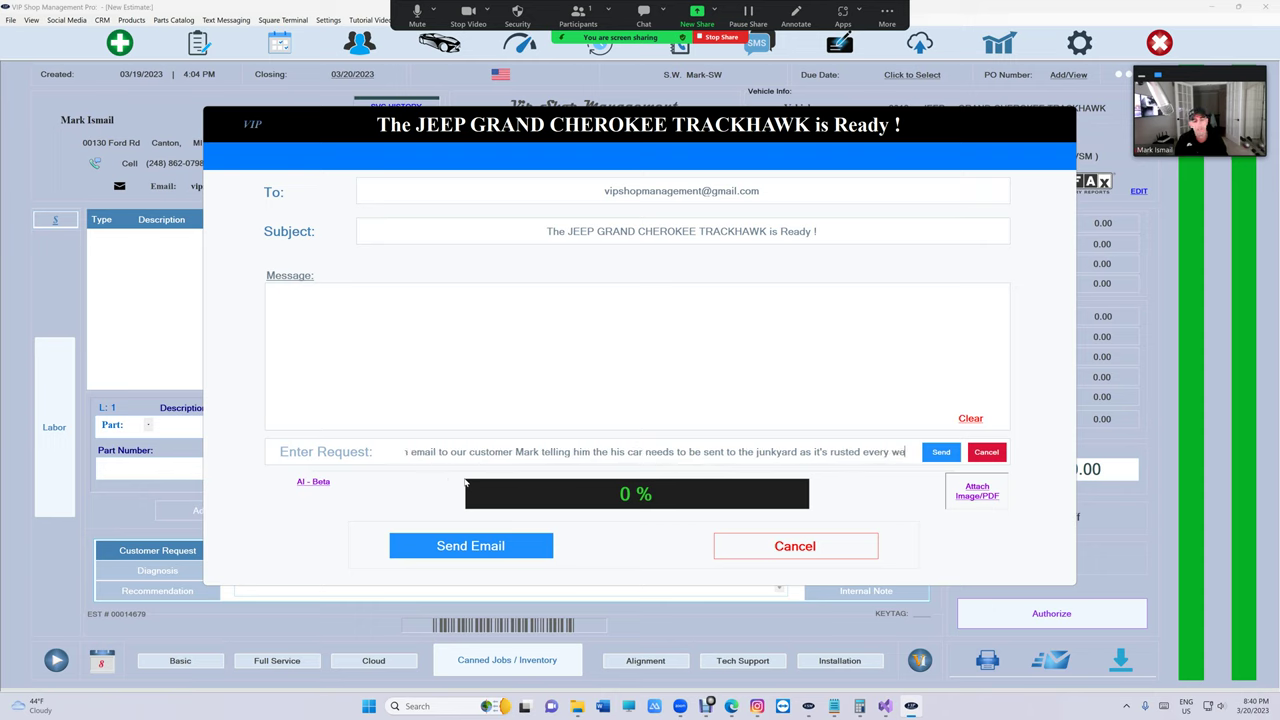
type("here and")
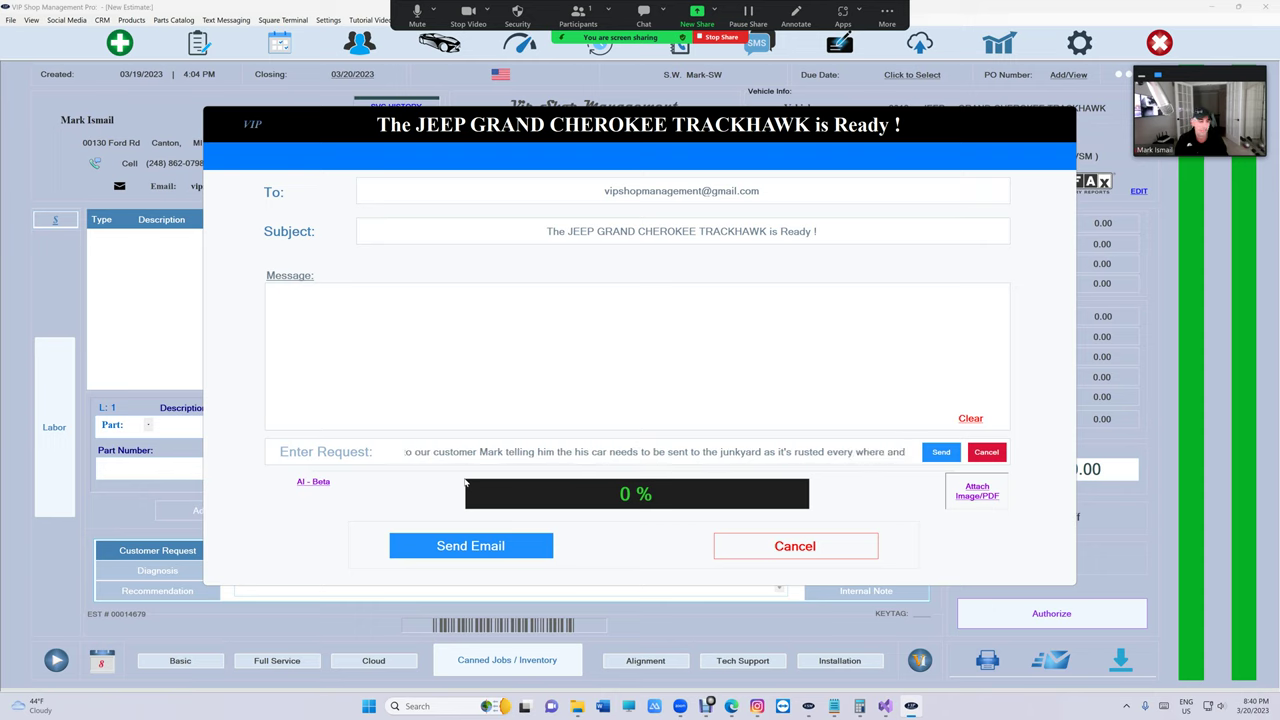
type(" it is")
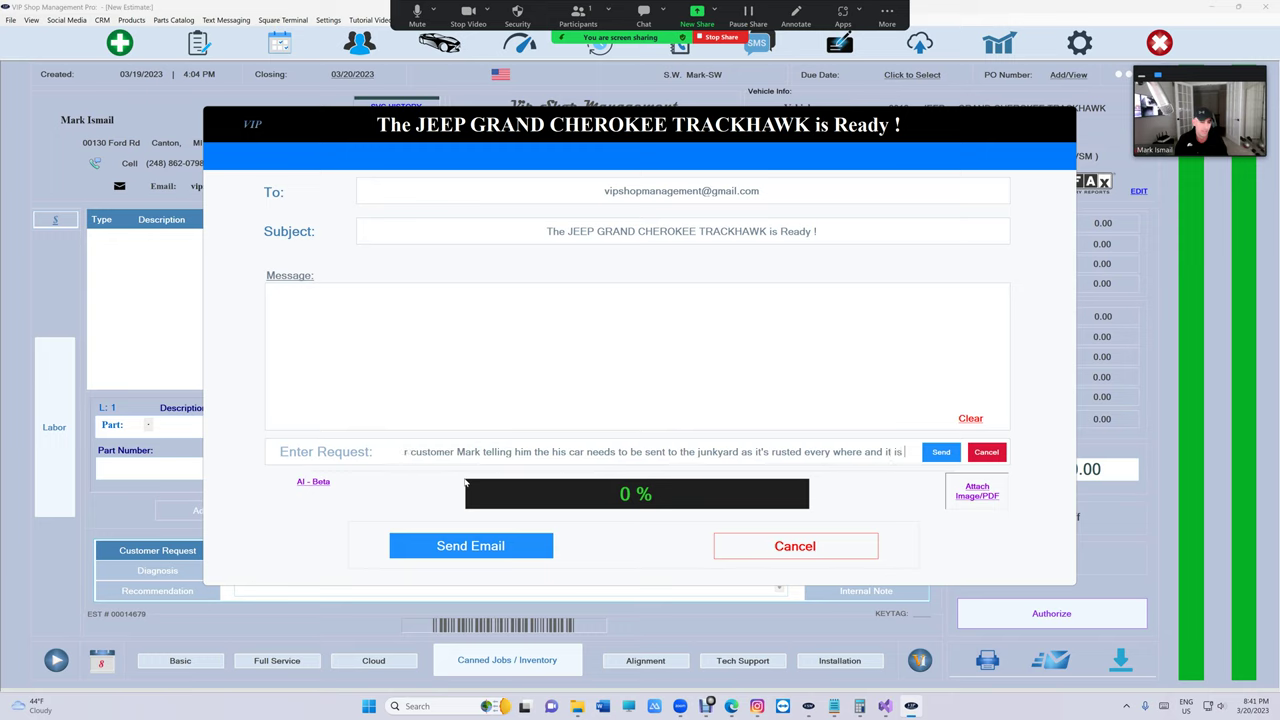
type(" dargerous t")
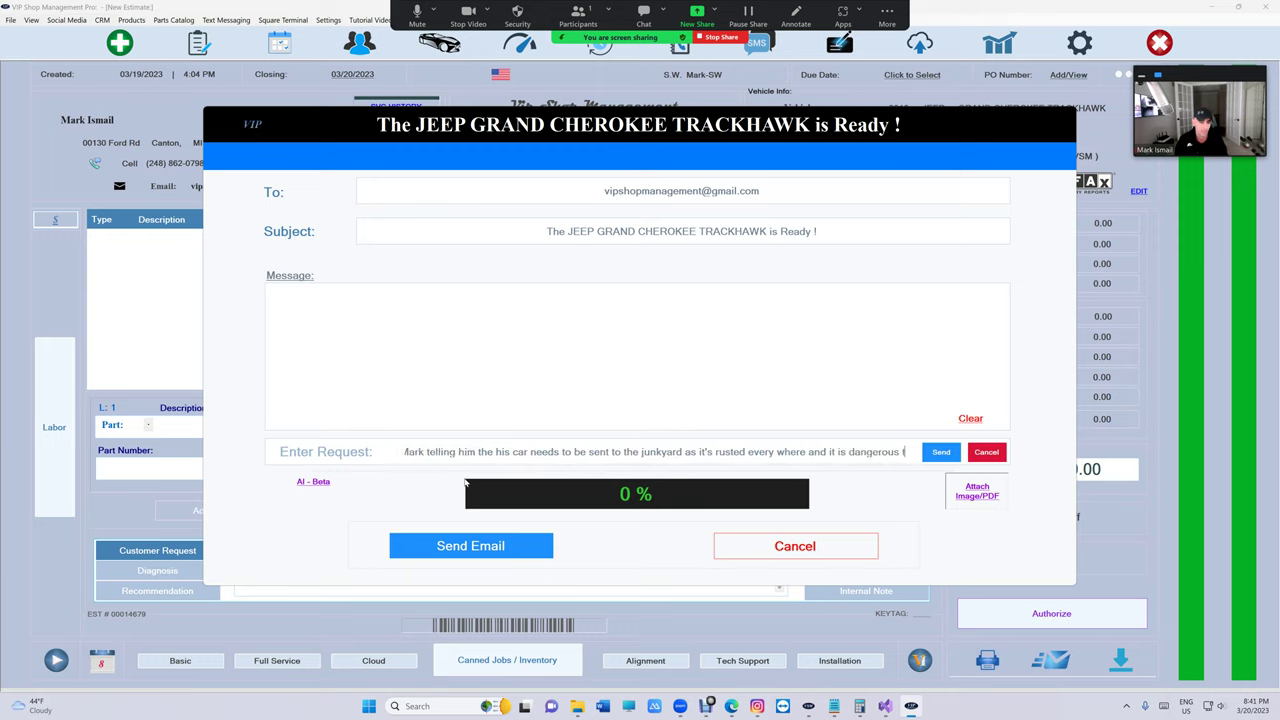
type("o drive.")
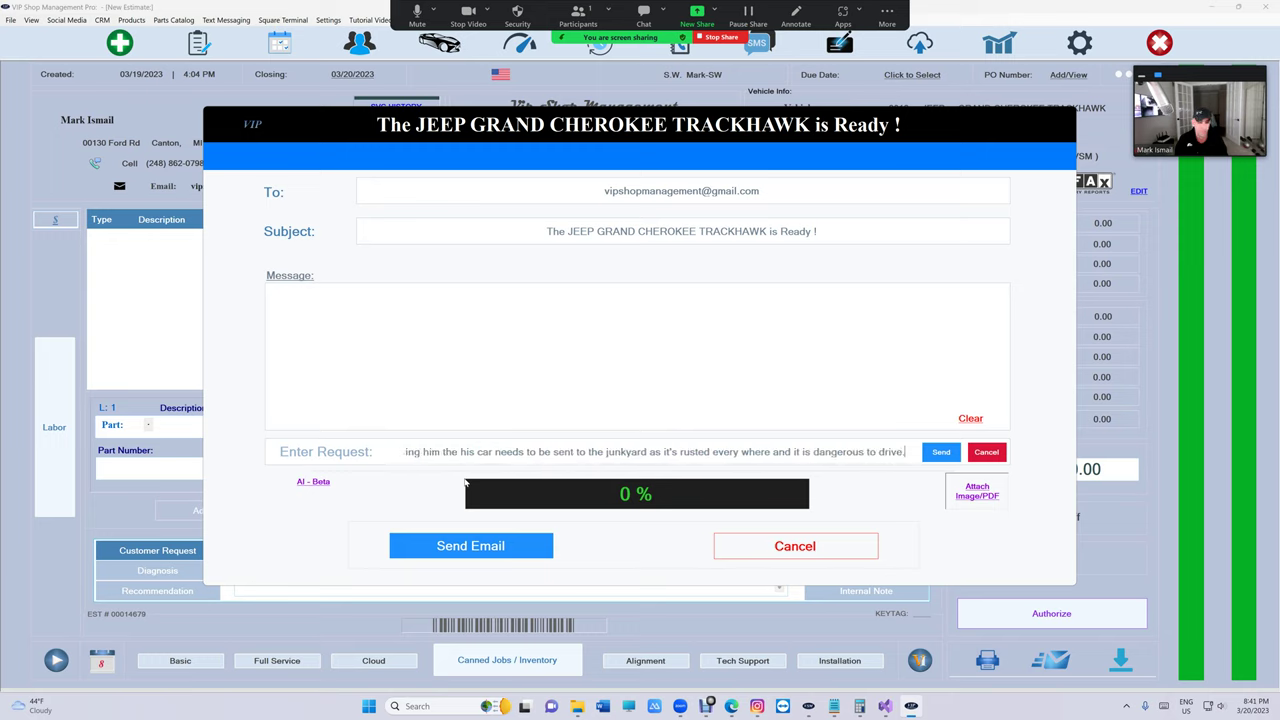
type(" Be")
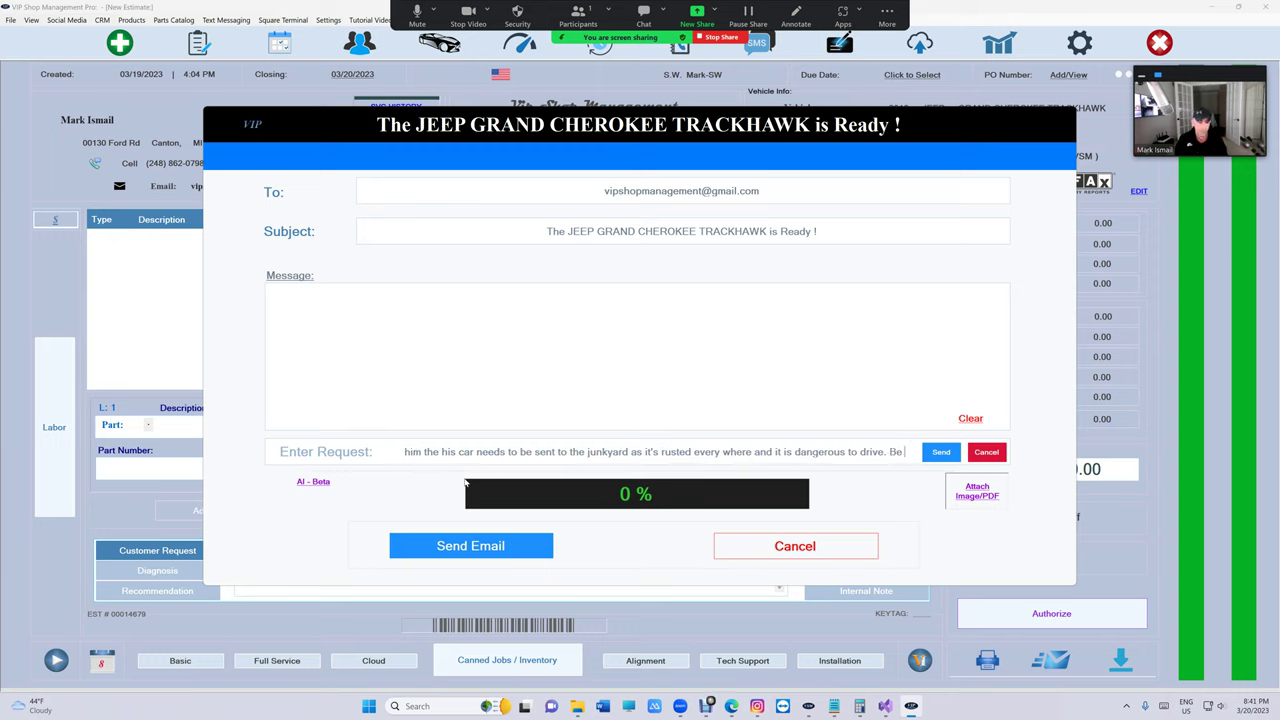
type(" conin")
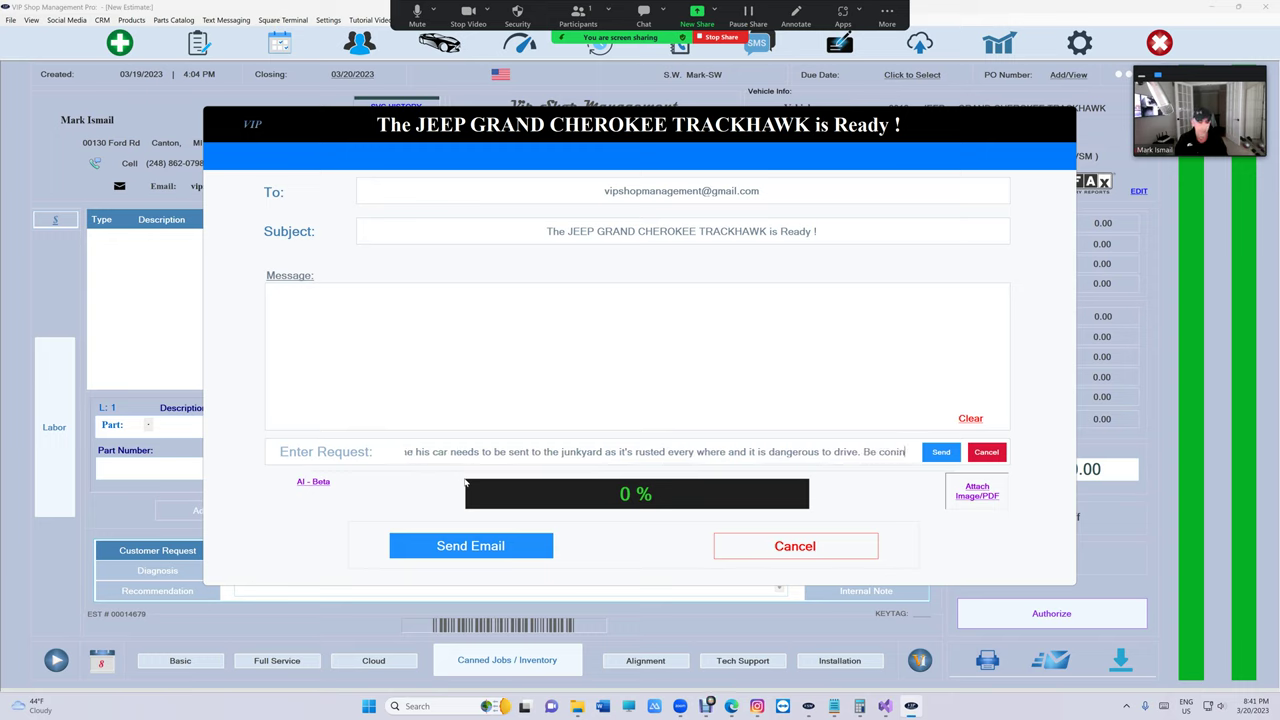
key("BackSpace")
key("BackSpace")
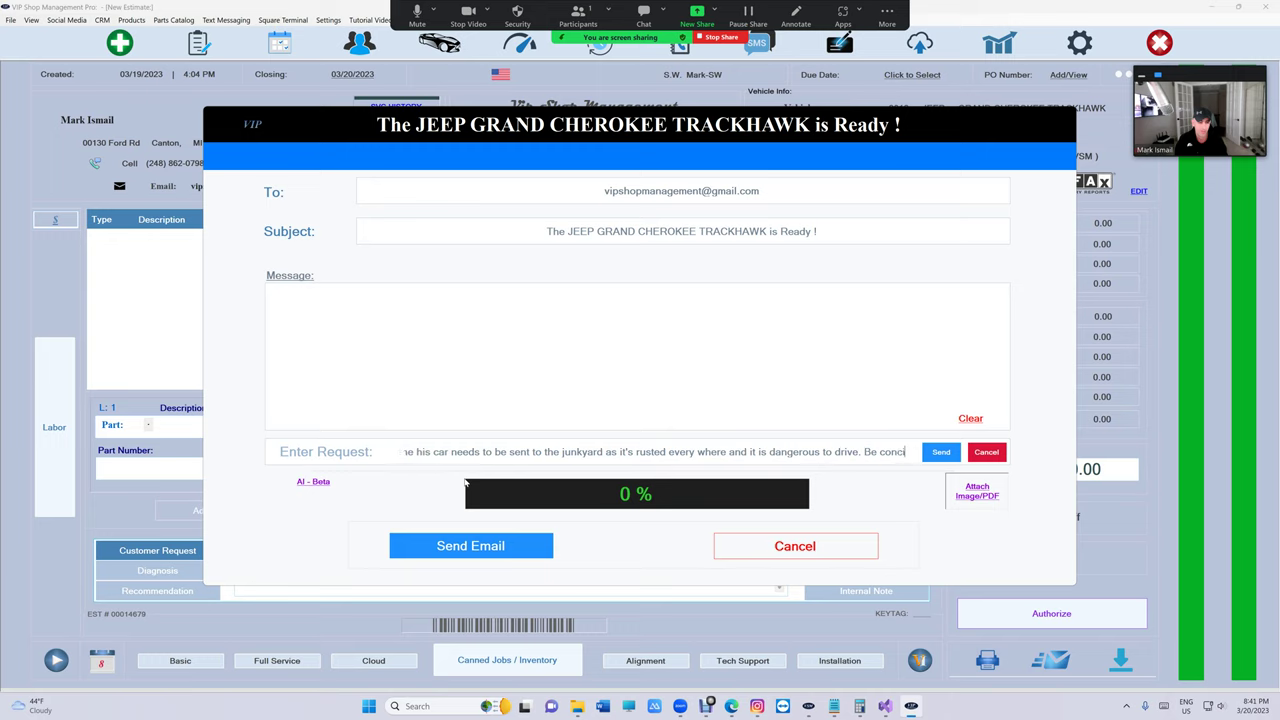
type("cise")
key("Return")
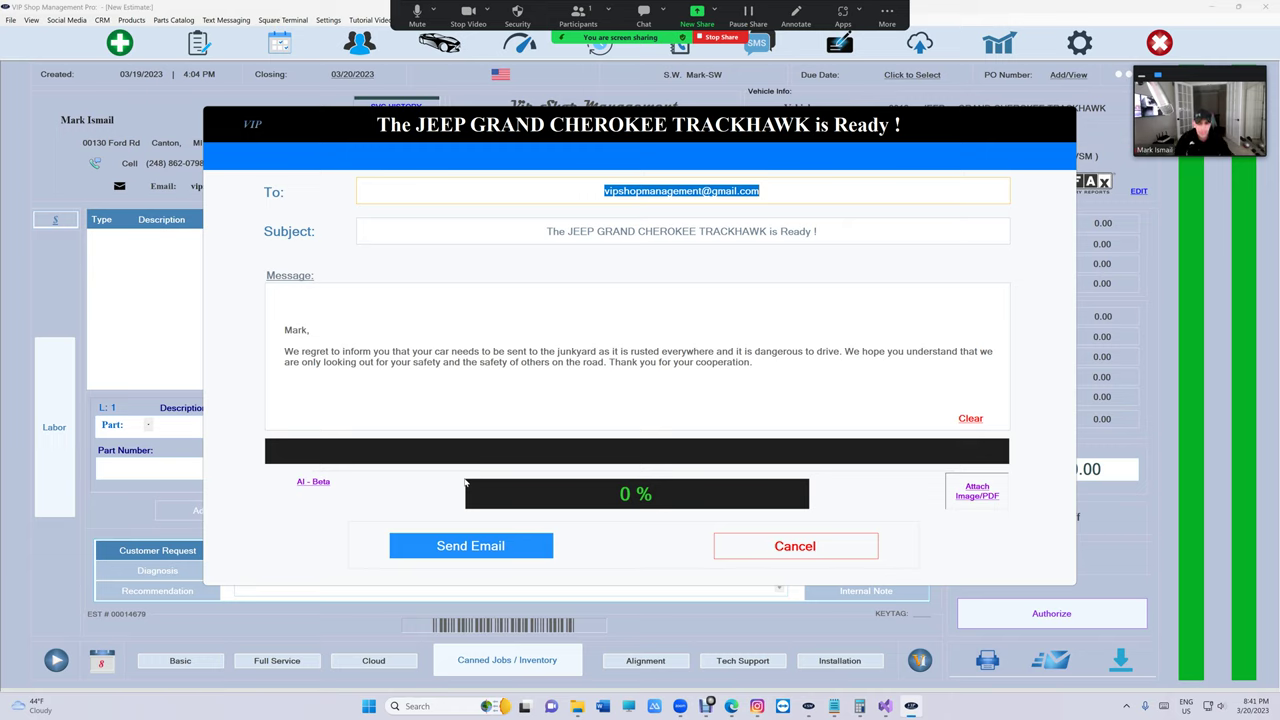
- Introduce mistakes in the message: change "everywhere" to "everyhere", "needs" to "need" and the second "safety" to "safty"
left_click(643, 354)
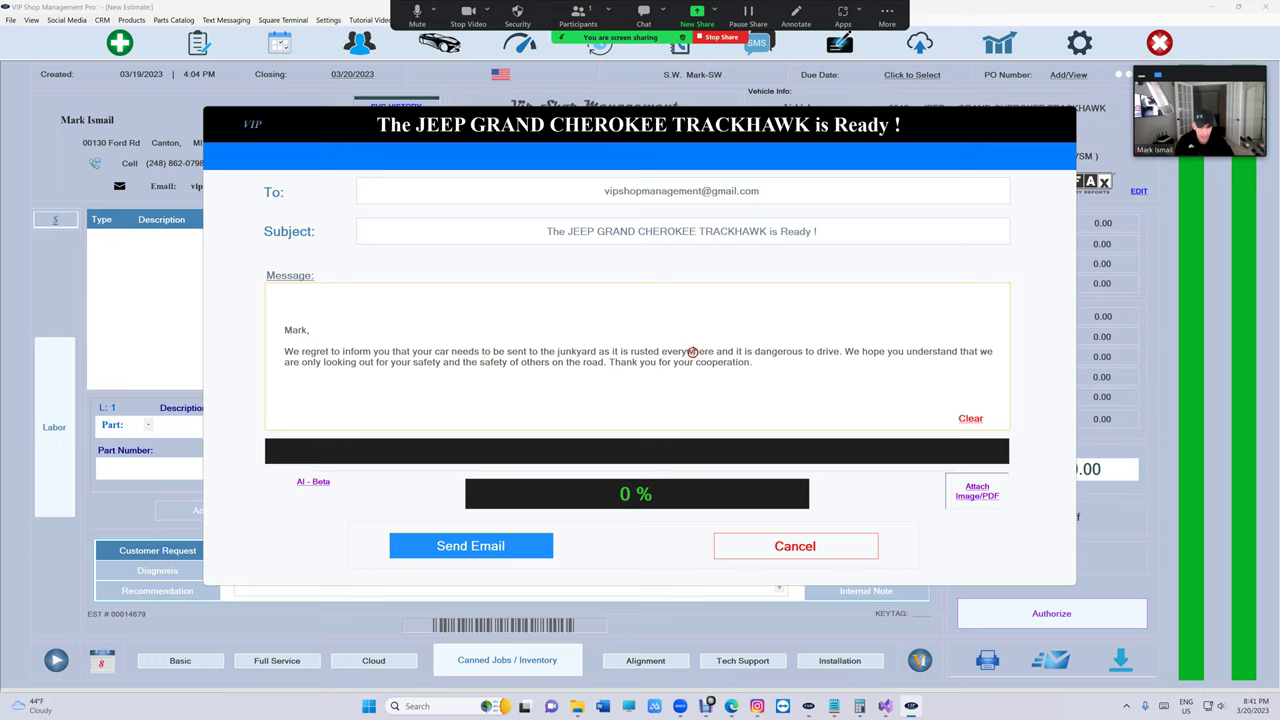
key("BackSpace")
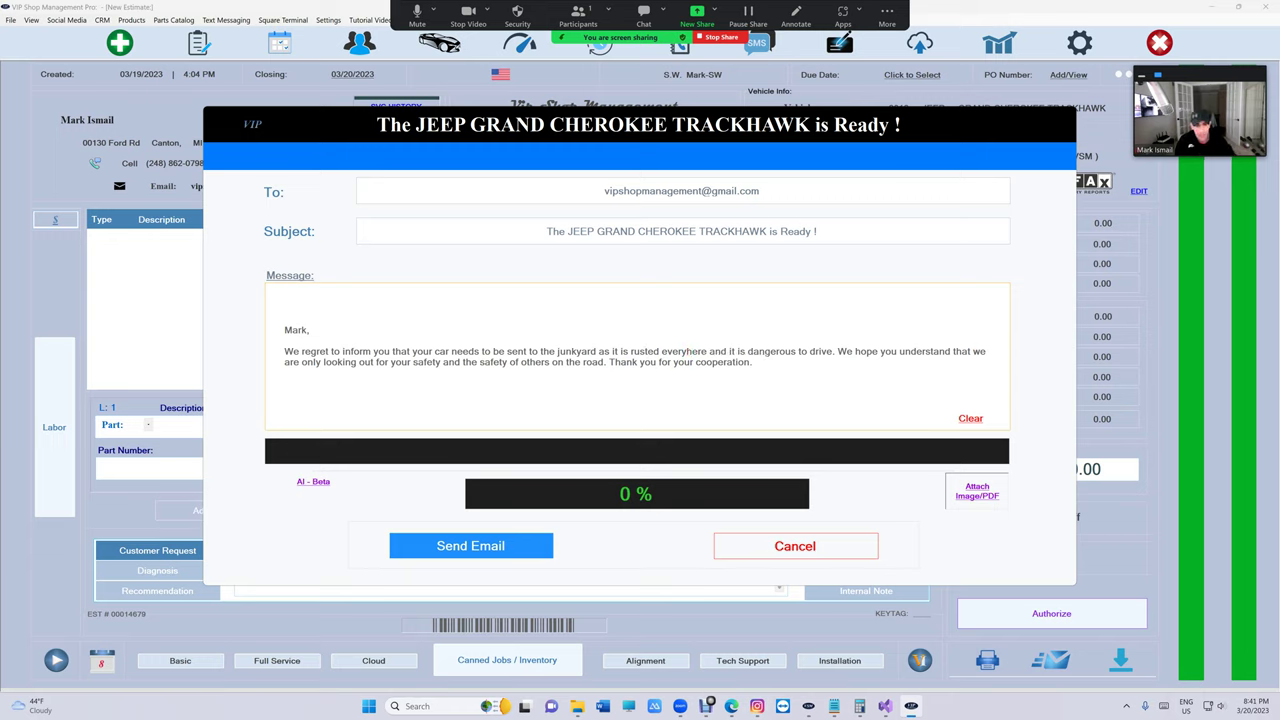
left_click(478, 352)
key("BackSpace")
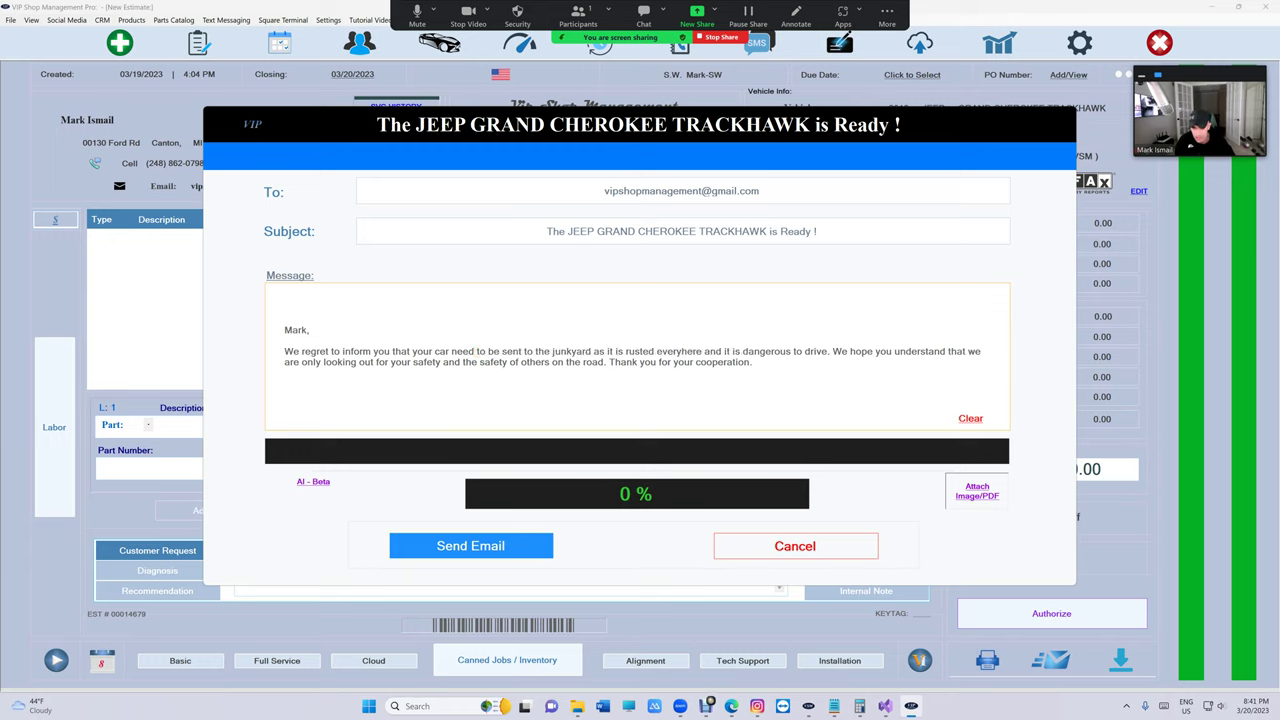
left_click(498, 363)
key("BackSpace")
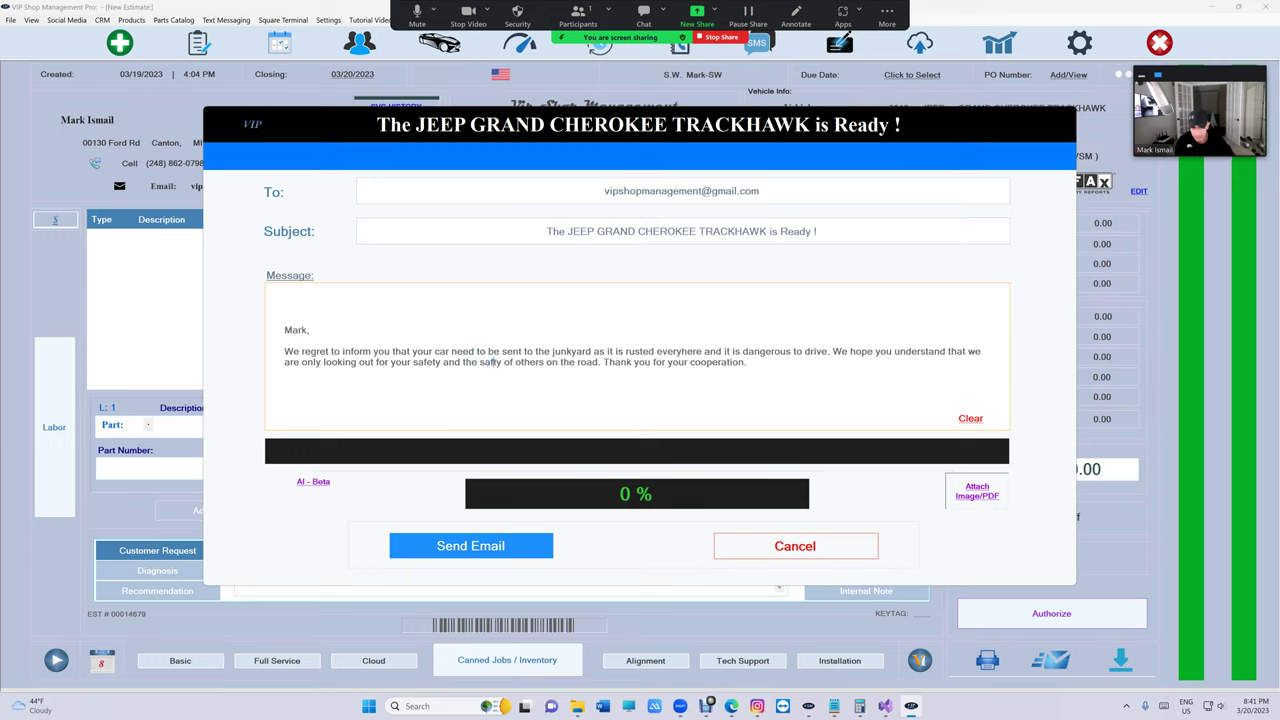
- Have the AI rewrite the email message with the request "rewrite this email check for spelling and fix it"
left_click(314, 481)
type("re")
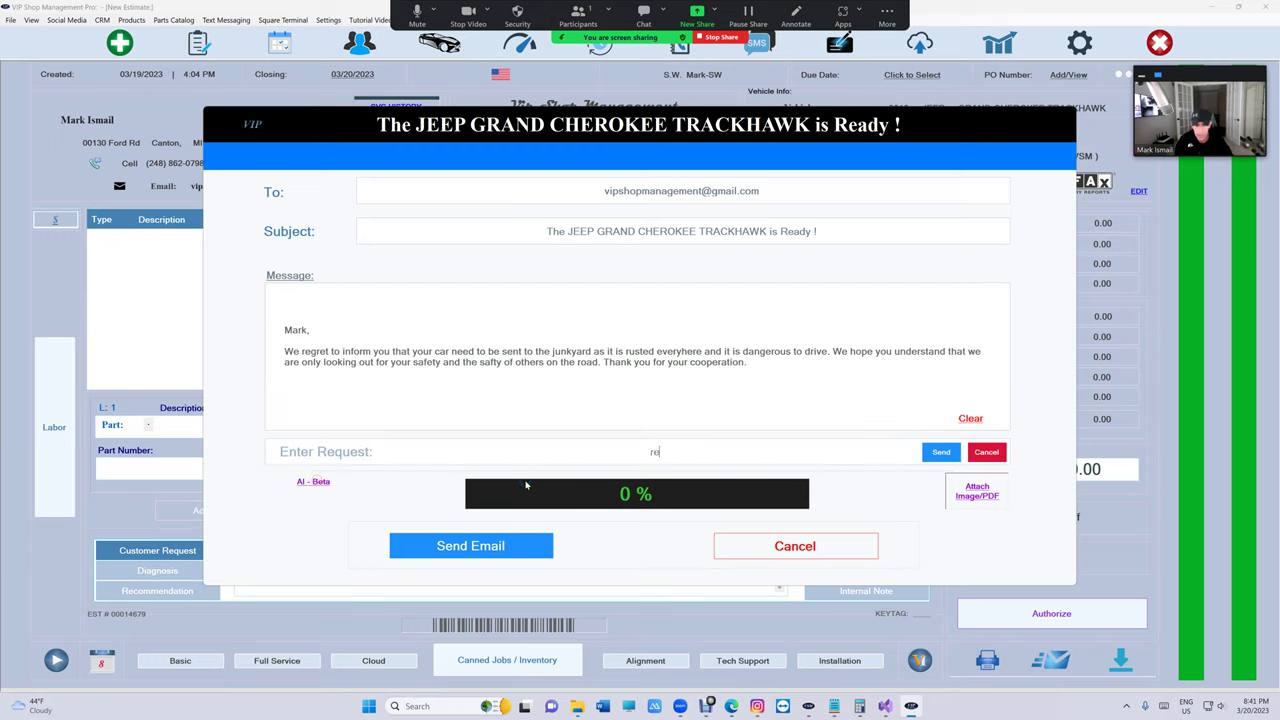
type("write this email chekc")
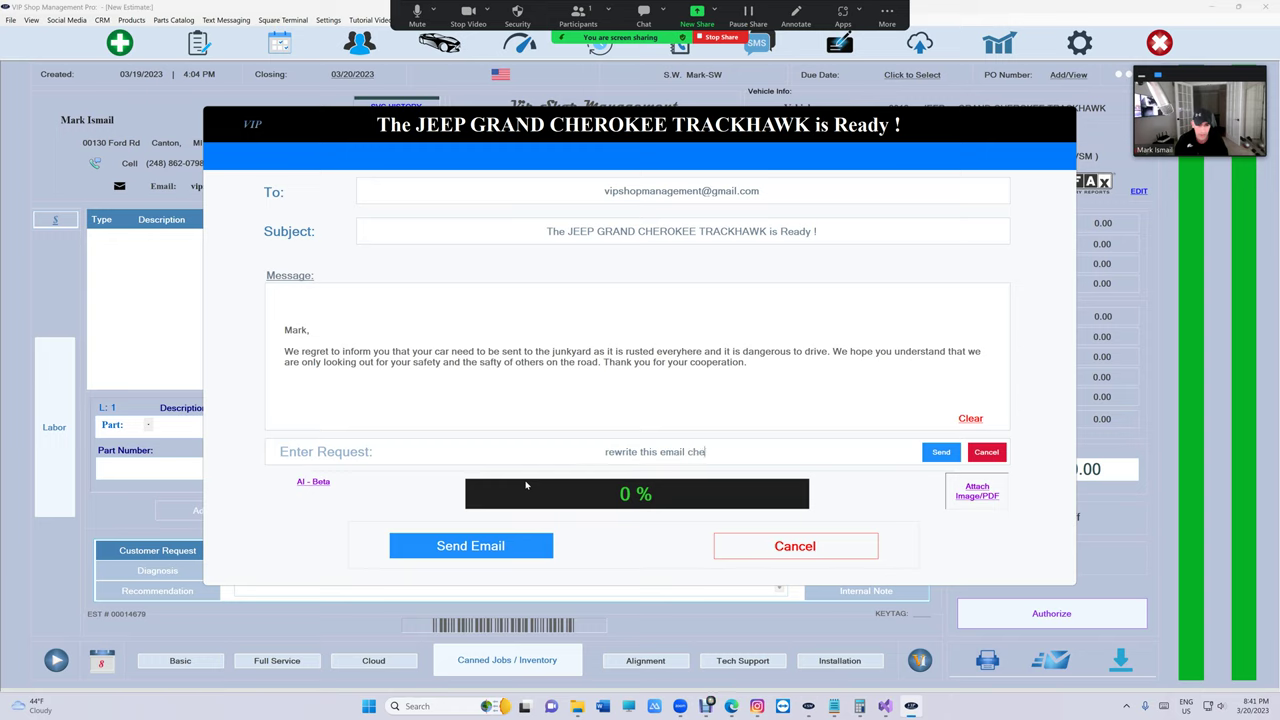
type("ck for spelling and fix it")
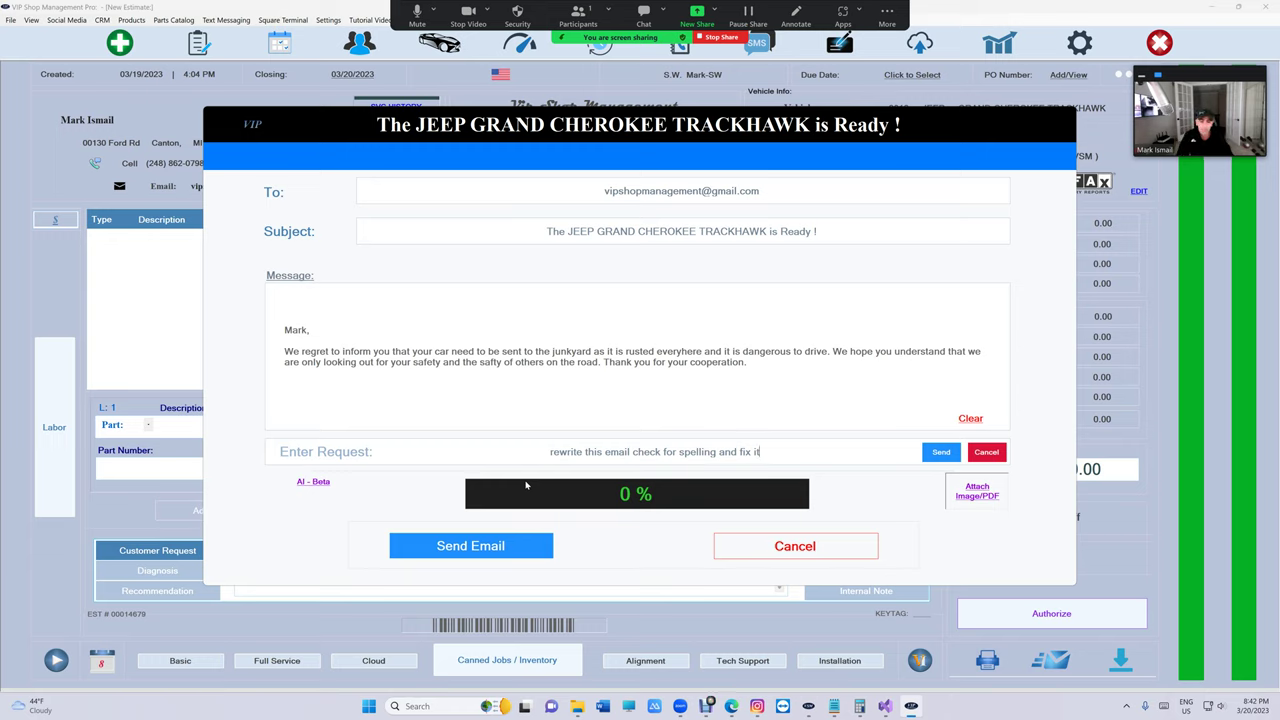
key("Return")
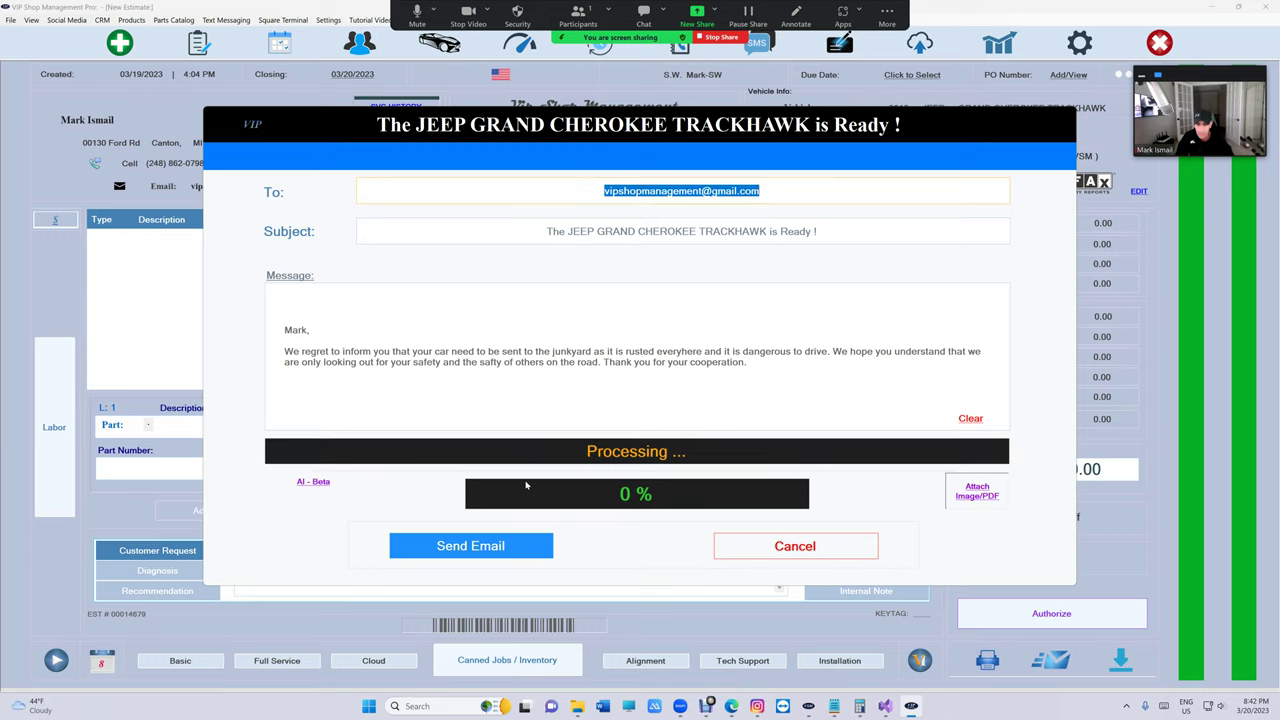